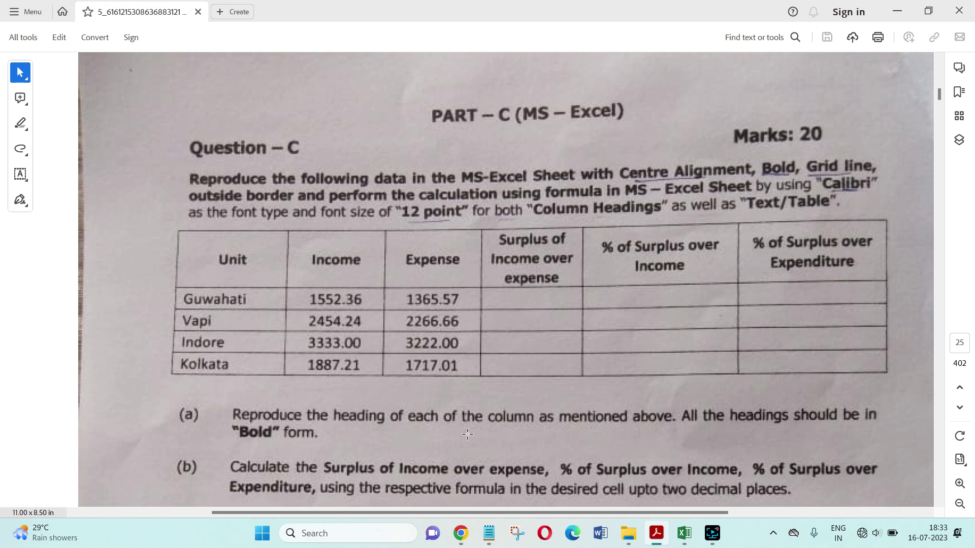
Step: Make all text in the Unit table A1:F5 bold
click(682, 543)
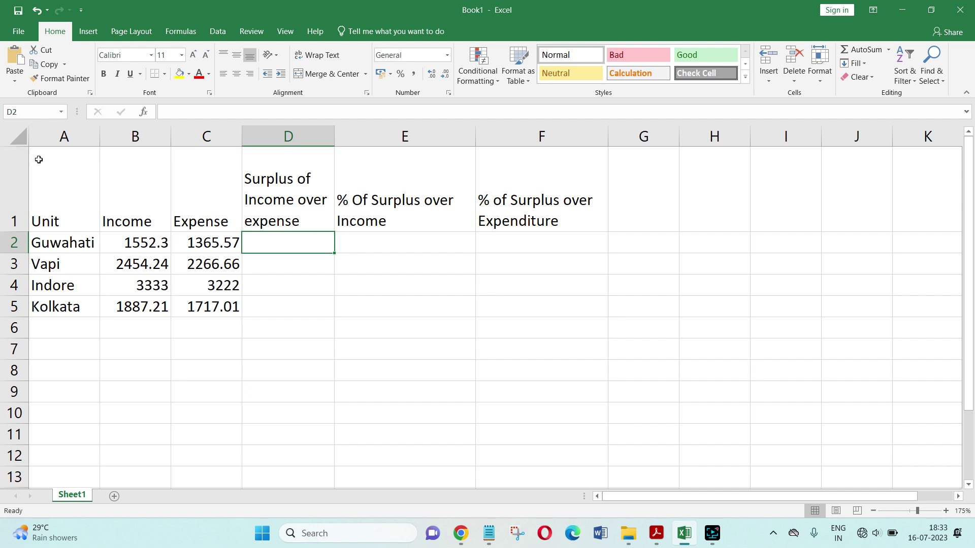
drag(37, 155, 439, 314)
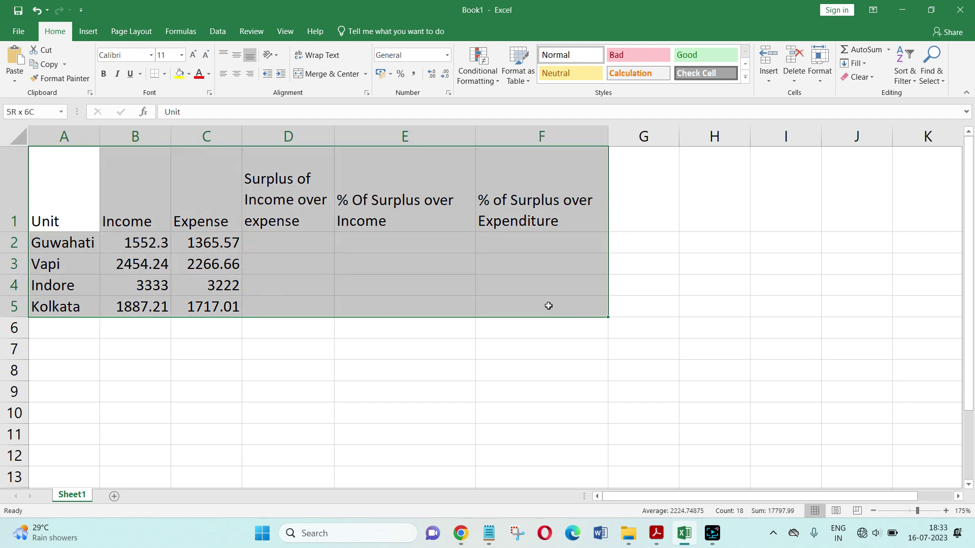
drag(441, 313, 549, 305)
click(283, 175)
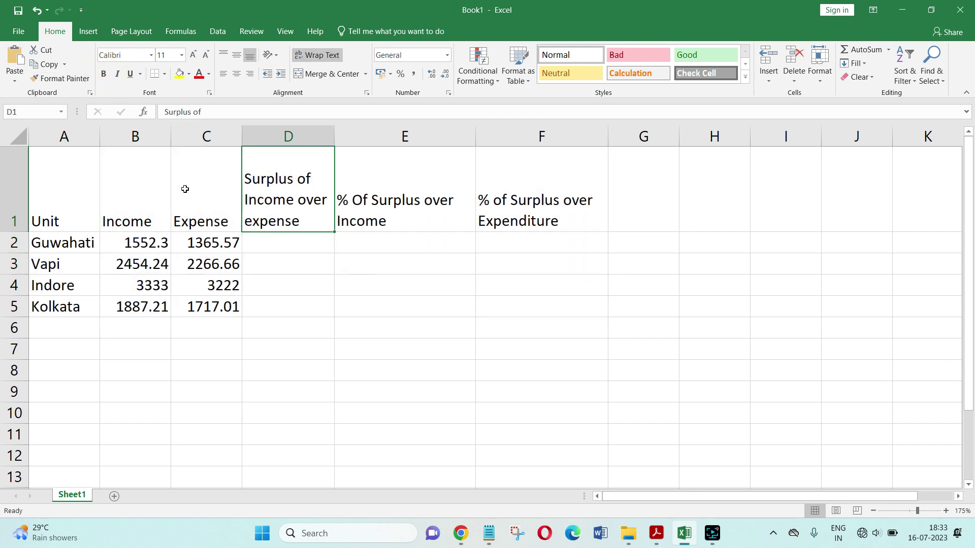
drag(33, 157, 533, 303)
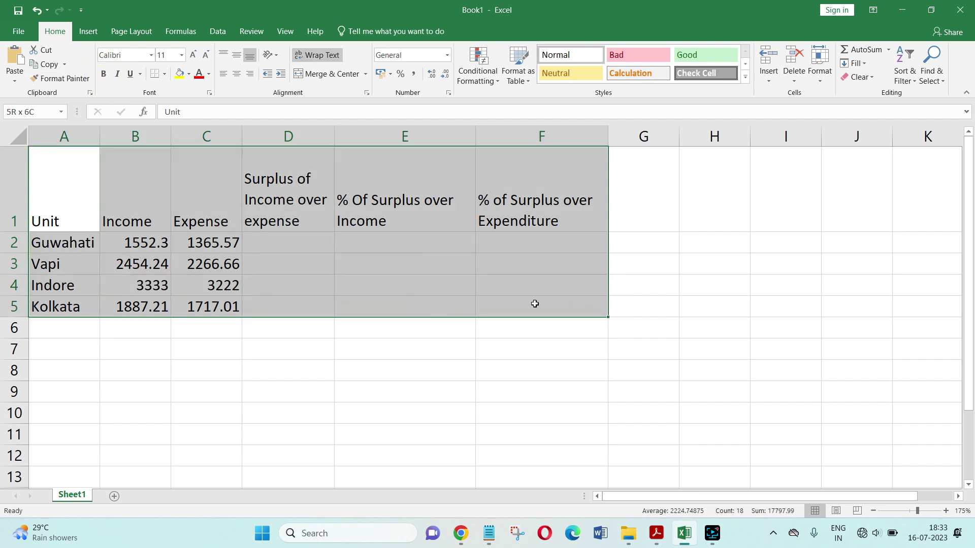
click(104, 79)
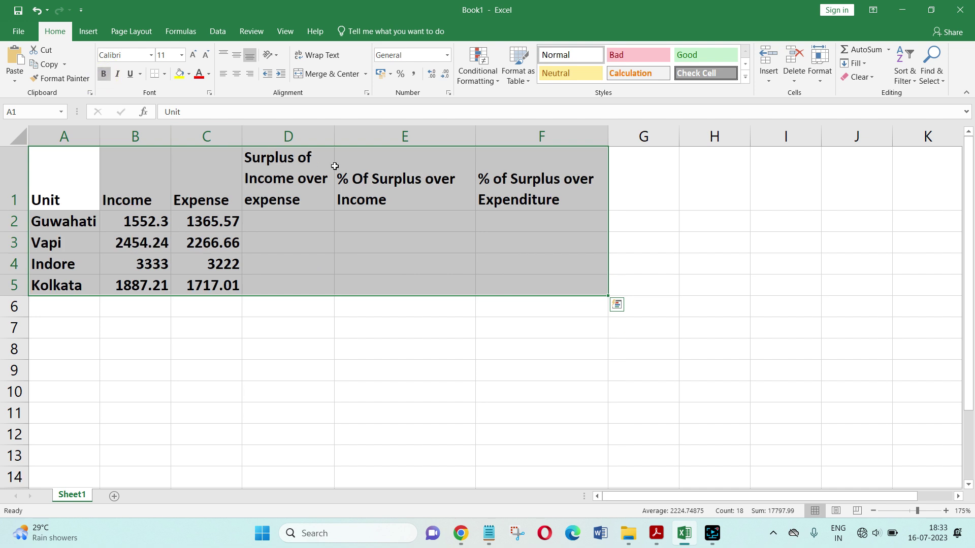
Step: Centre the table text horizontally and align it to the top of each cell
click(379, 155)
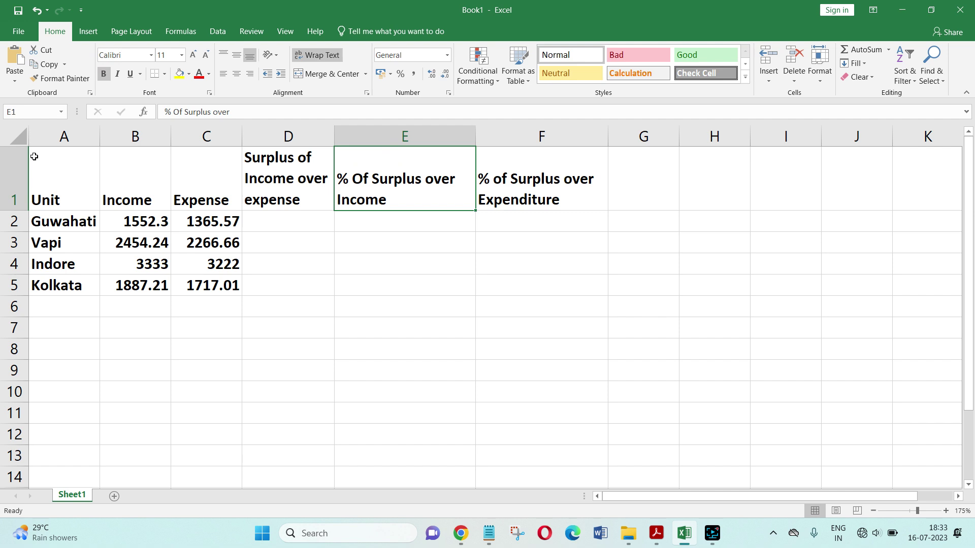
mouse_move(33, 157)
mouse_down()
mouse_move(291, 289)
mouse_move(522, 290)
mouse_up()
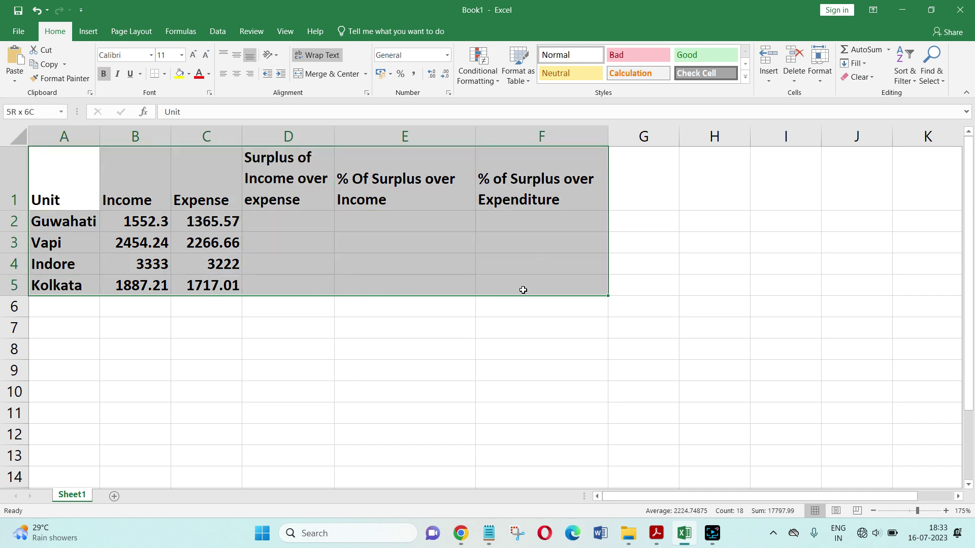
click(236, 75)
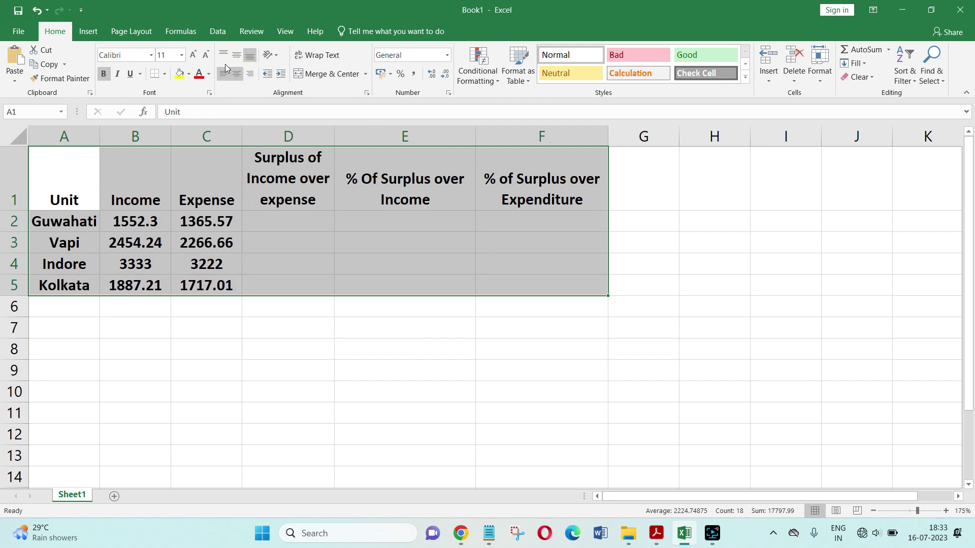
click(225, 58)
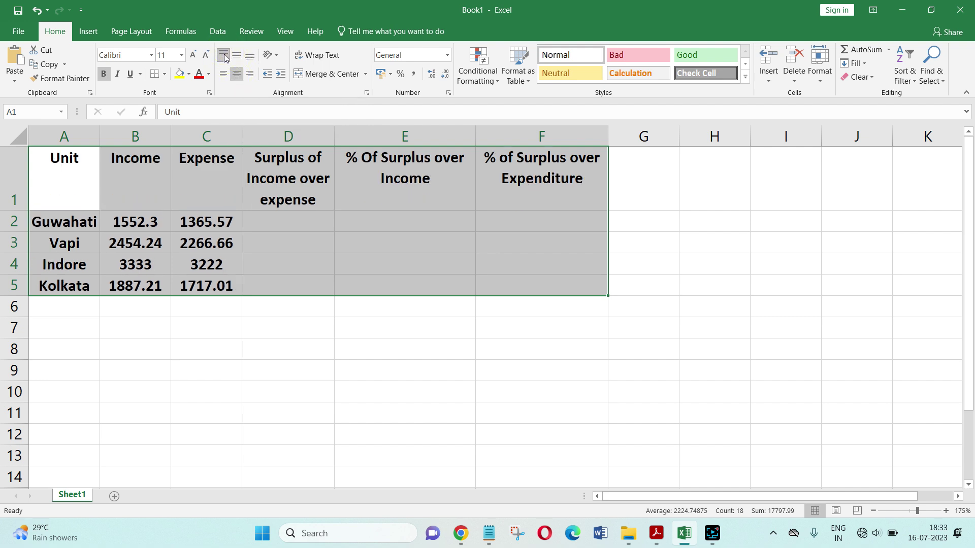
click(267, 224)
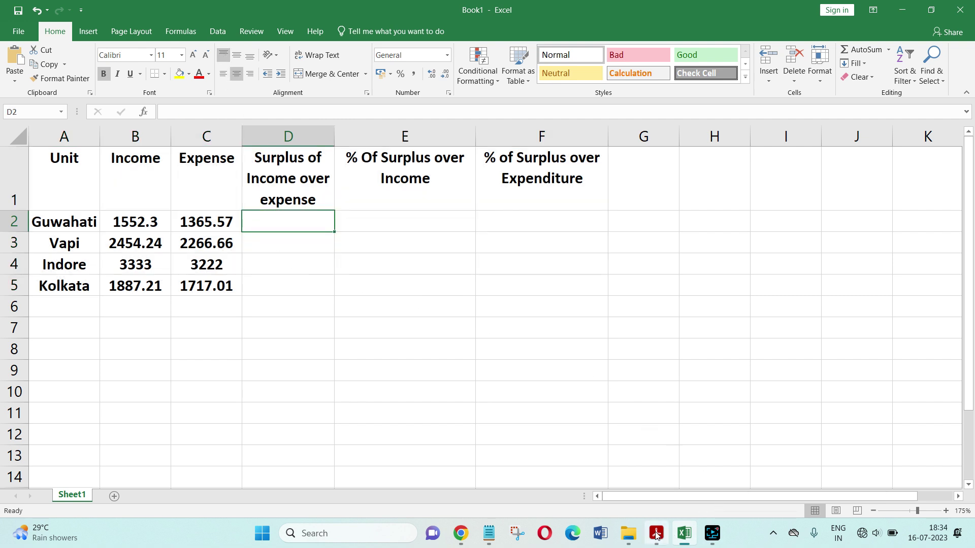
Step: Set the table A1:F5 to font size 16
drag(34, 156, 531, 288)
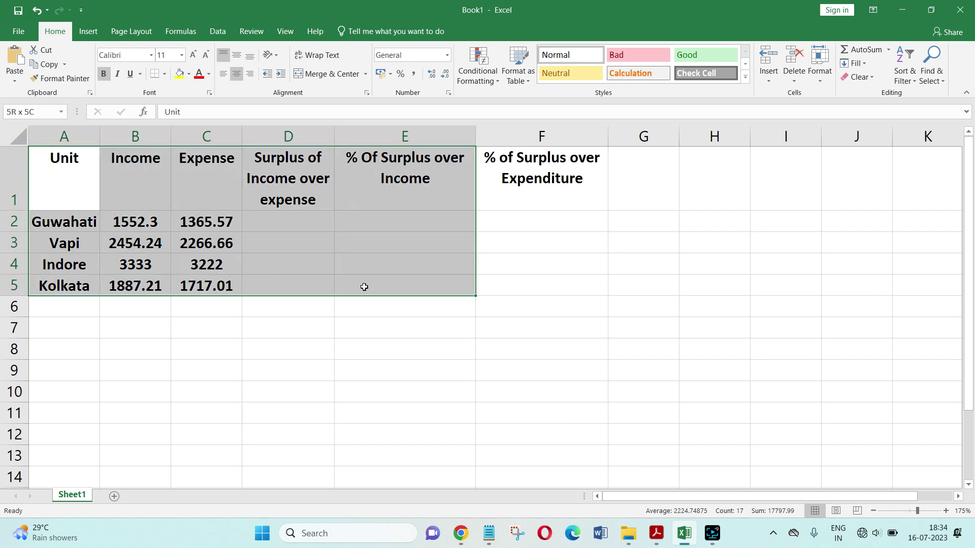
click(182, 59)
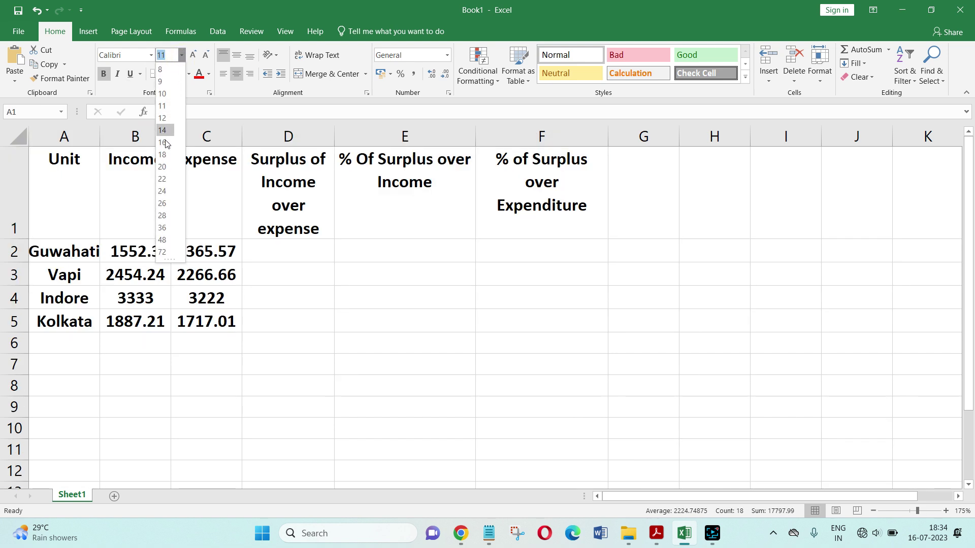
click(163, 144)
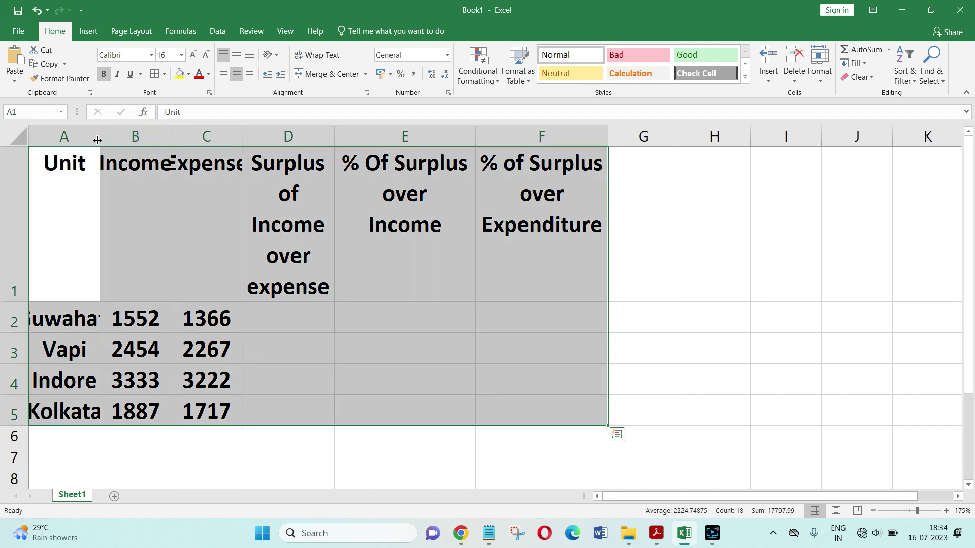
Step: Autofit columns A to F to their contents, widening D and F a little more
double_click(100, 136)
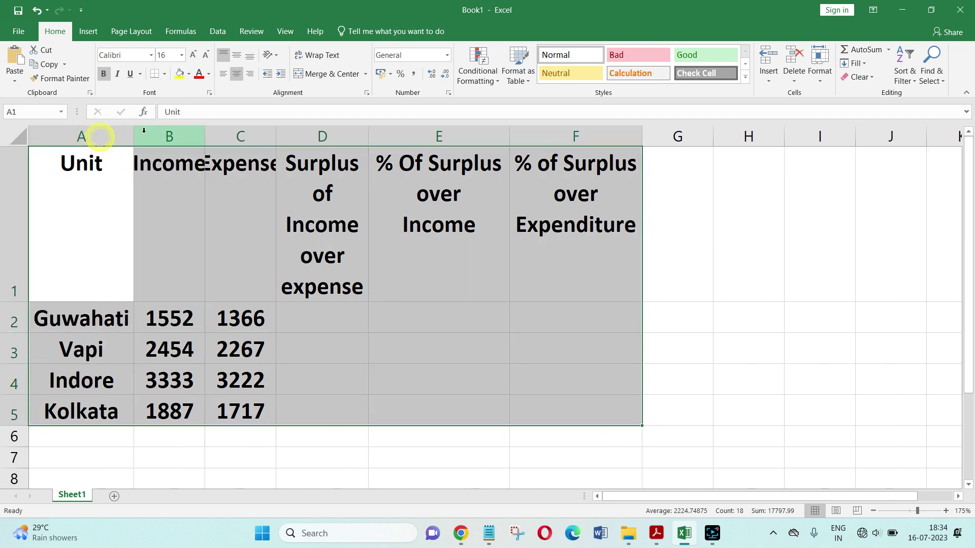
double_click(205, 136)
double_click(298, 133)
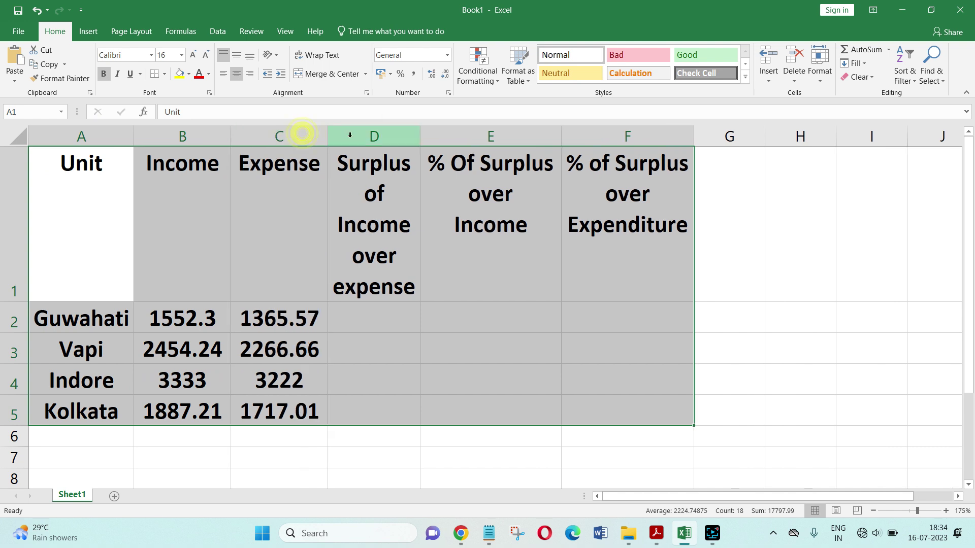
double_click(422, 136)
drag(420, 135, 457, 134)
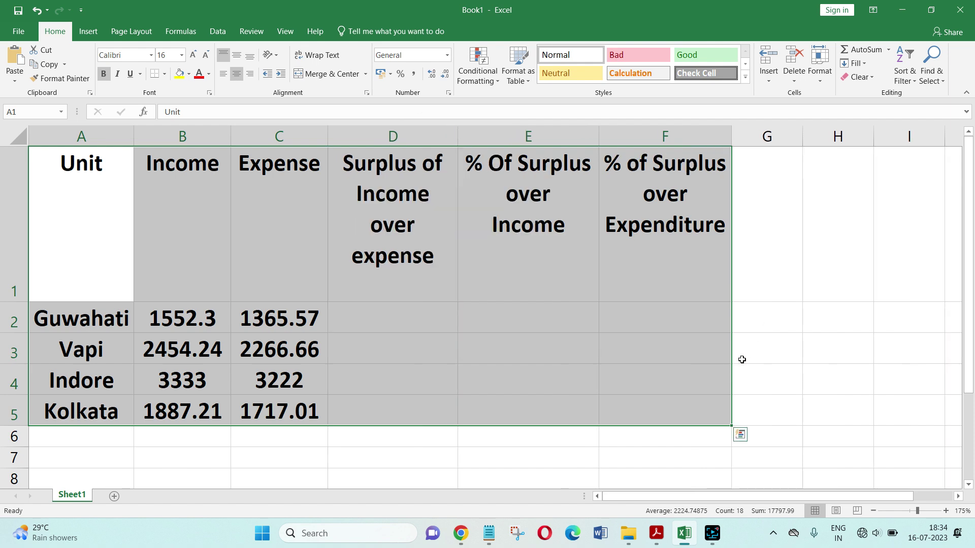
ctrl+scroll(747, 360, down, 1)
ctrl+scroll(747, 359, down, 1)
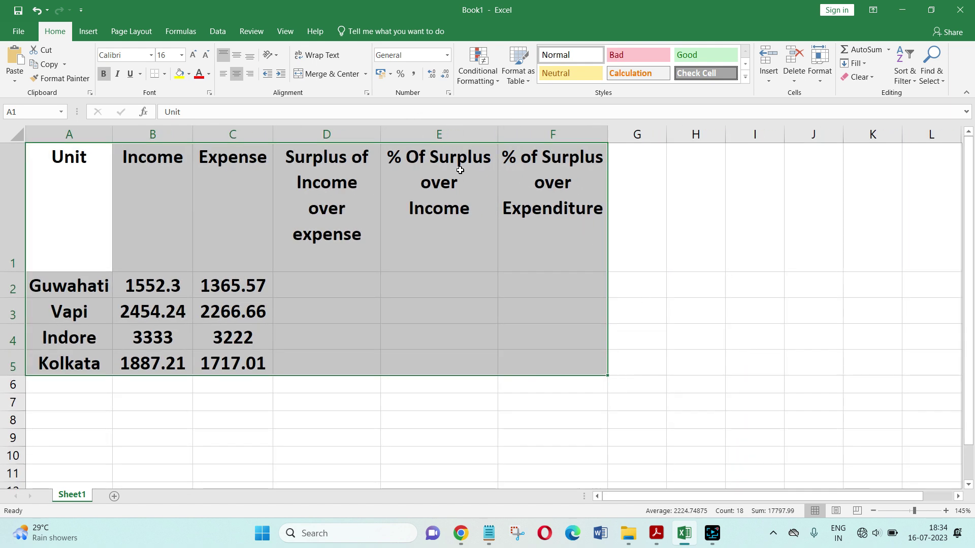
double_click(381, 134)
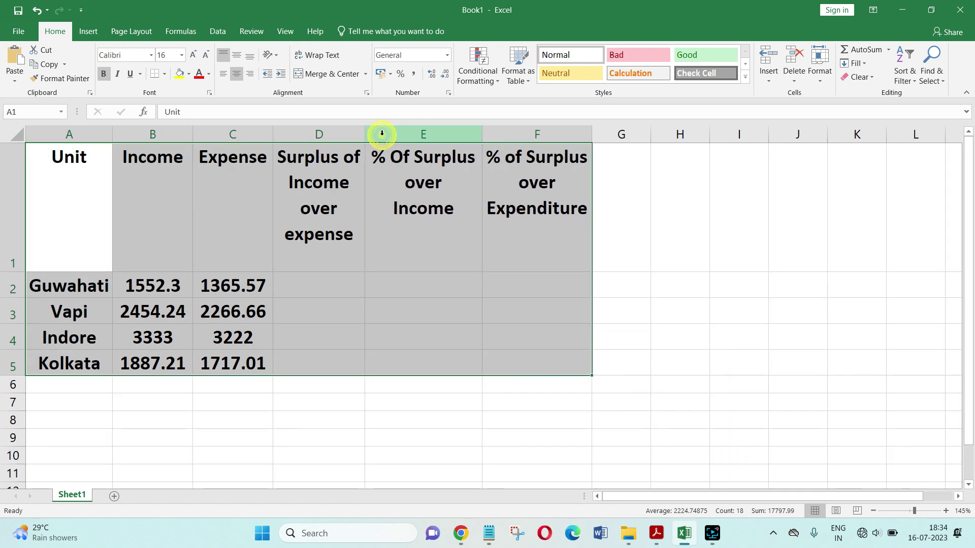
double_click(482, 134)
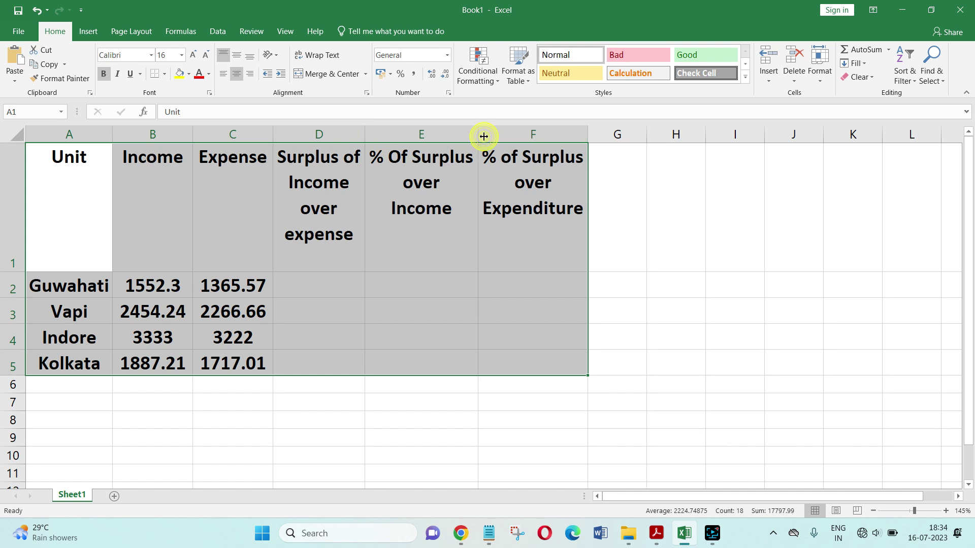
double_click(588, 134)
drag(587, 135, 611, 134)
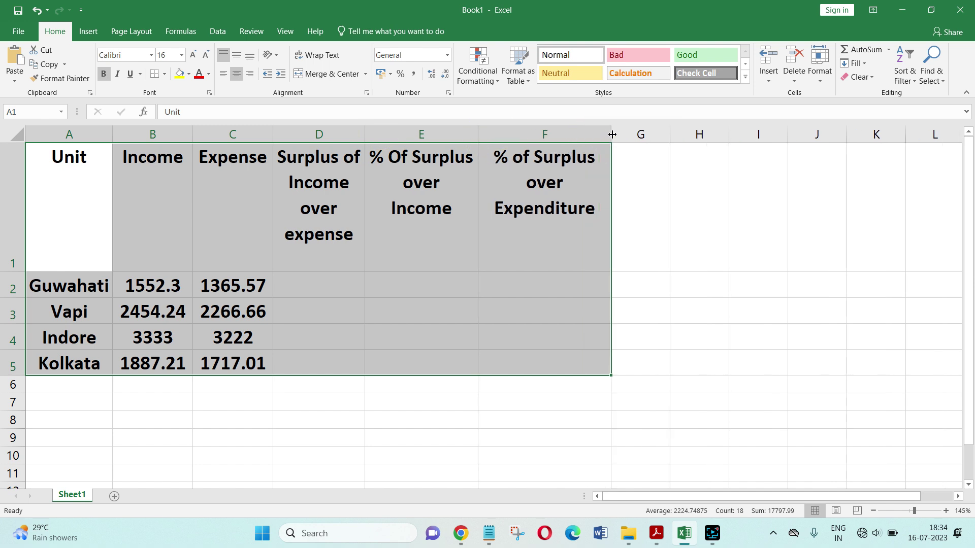
Step: Apply All Borders to every cell of the A1:F5 table
click(298, 283)
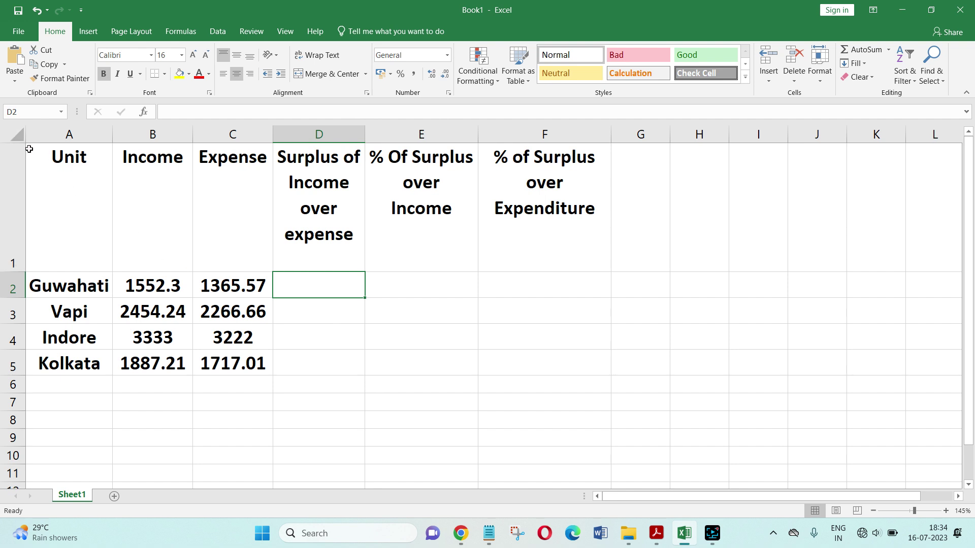
mouse_move(29, 149)
mouse_down()
mouse_move(428, 365)
mouse_move(529, 364)
mouse_up()
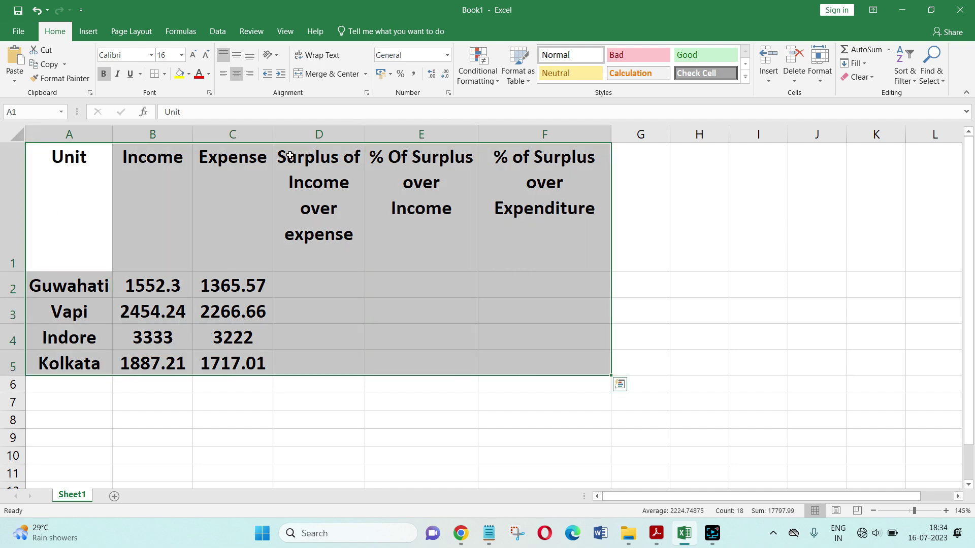
click(164, 76)
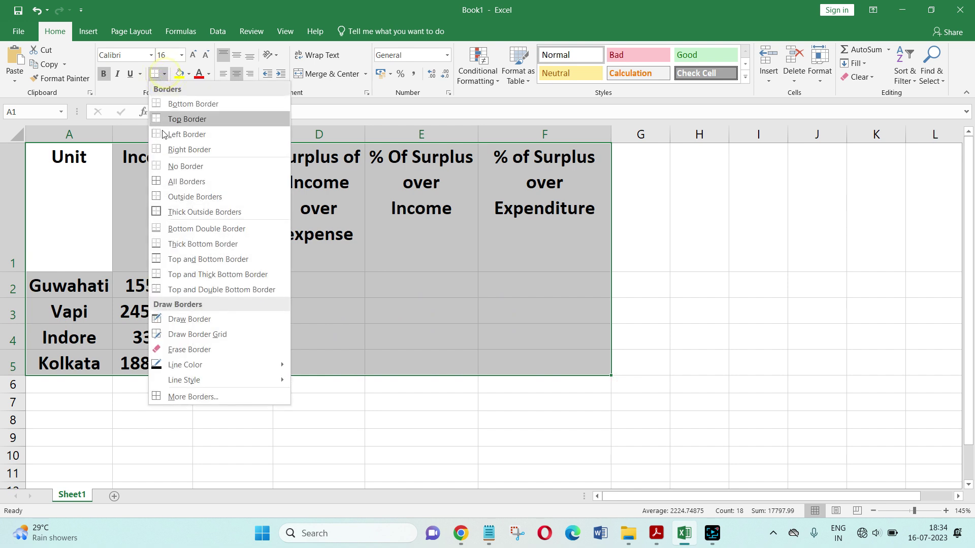
click(172, 183)
click(642, 193)
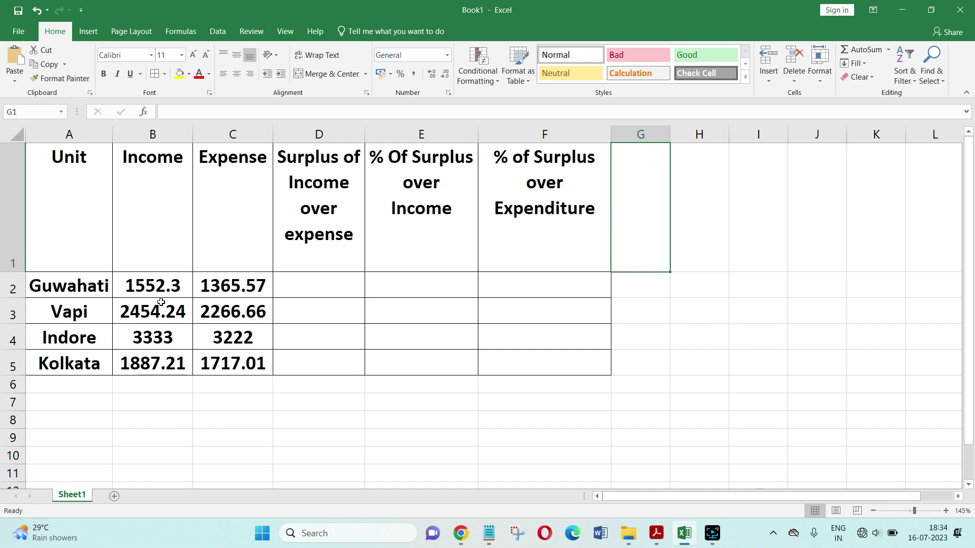
Step: Read the next instructions in the question PDF, then return to the Excel workbook
click(656, 533)
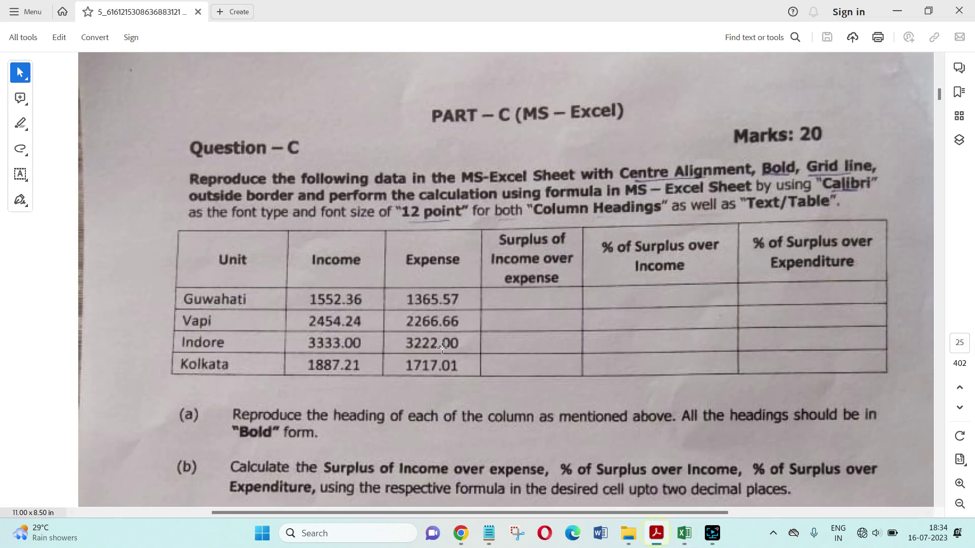
scroll(442, 347, down, 2)
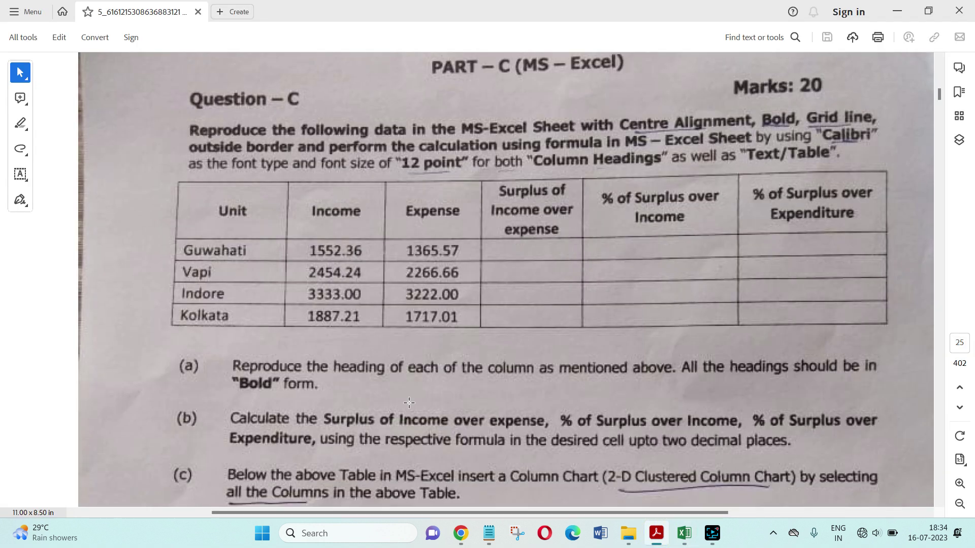
scroll(409, 403, down, 1)
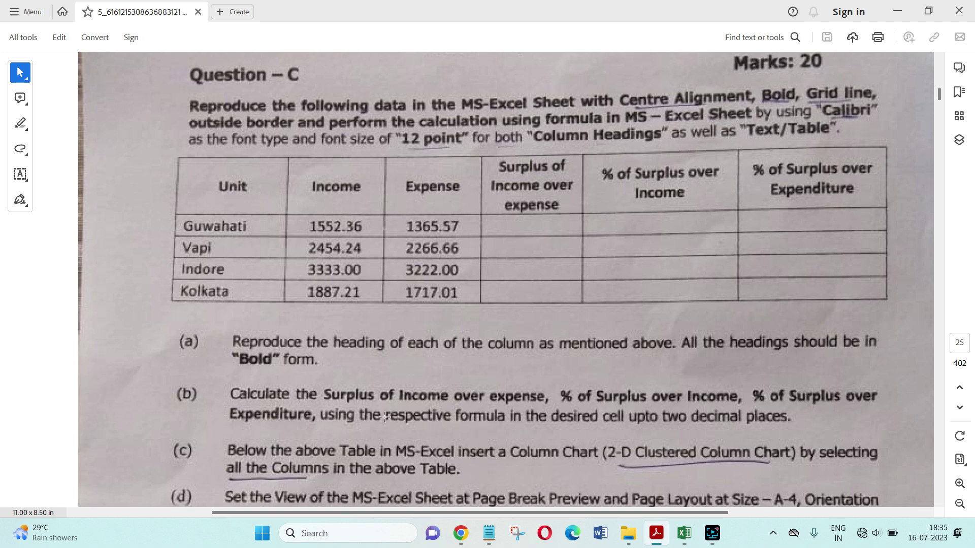
click(684, 533)
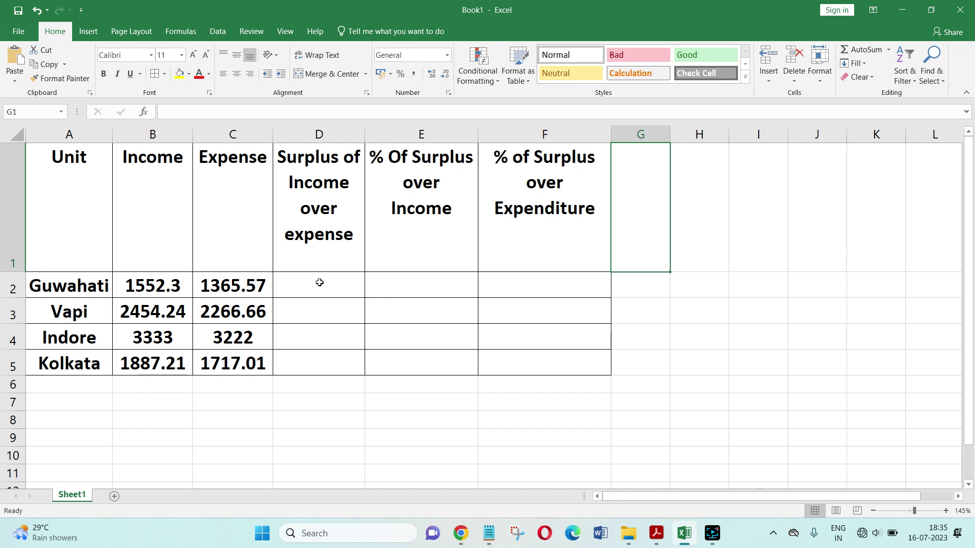
Step: Enter =B2-C2 in D2 and fill it down to D5 (186.73, 187.58, 111, 170.2)
click(289, 283)
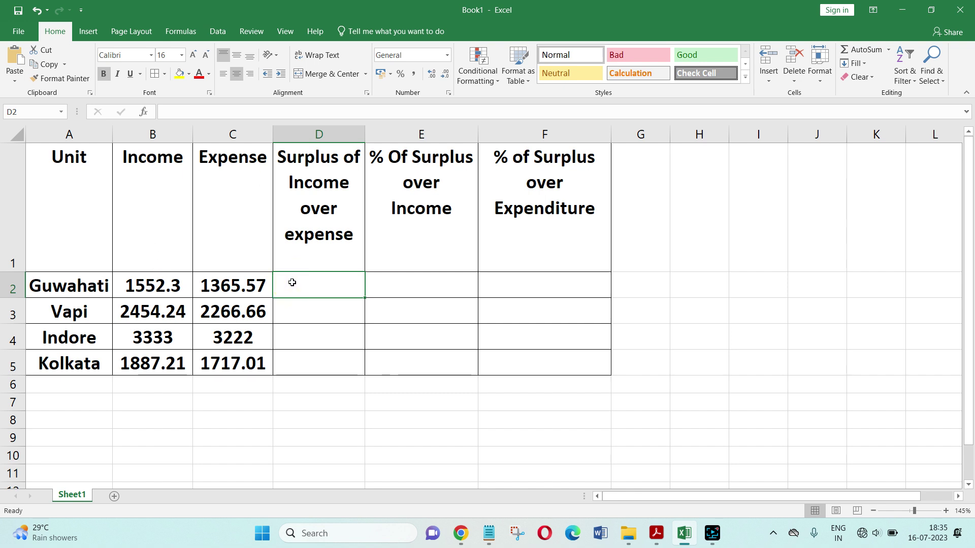
text(=)
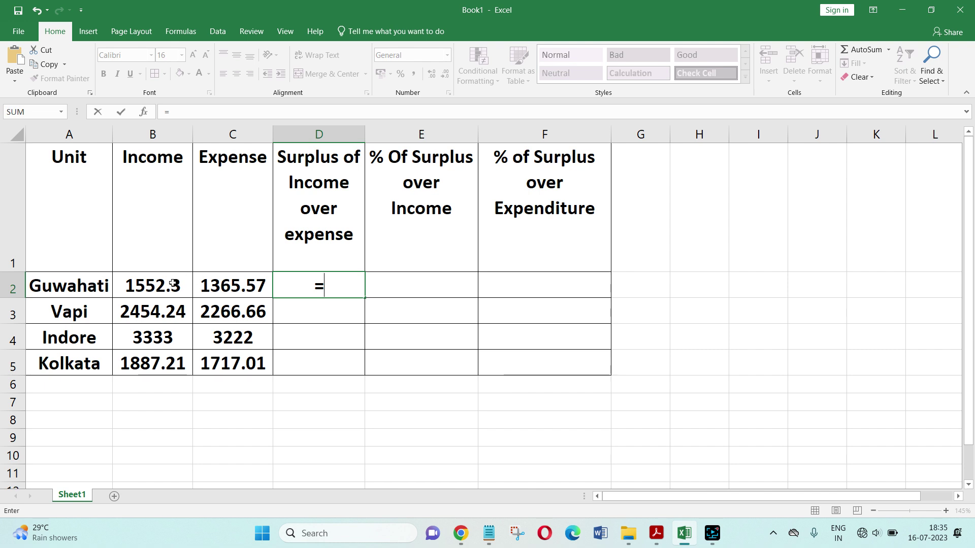
click(160, 286)
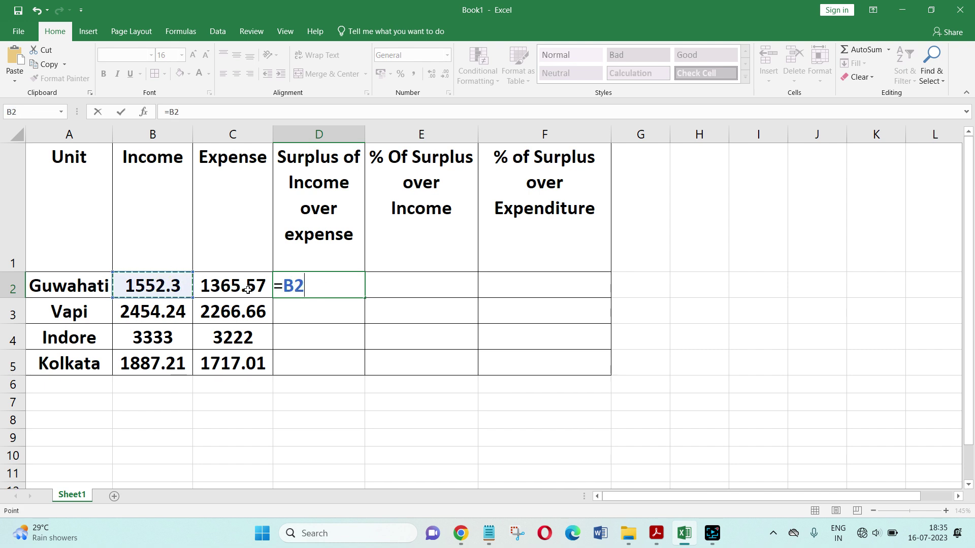
text(-)
click(238, 284)
key(Return)
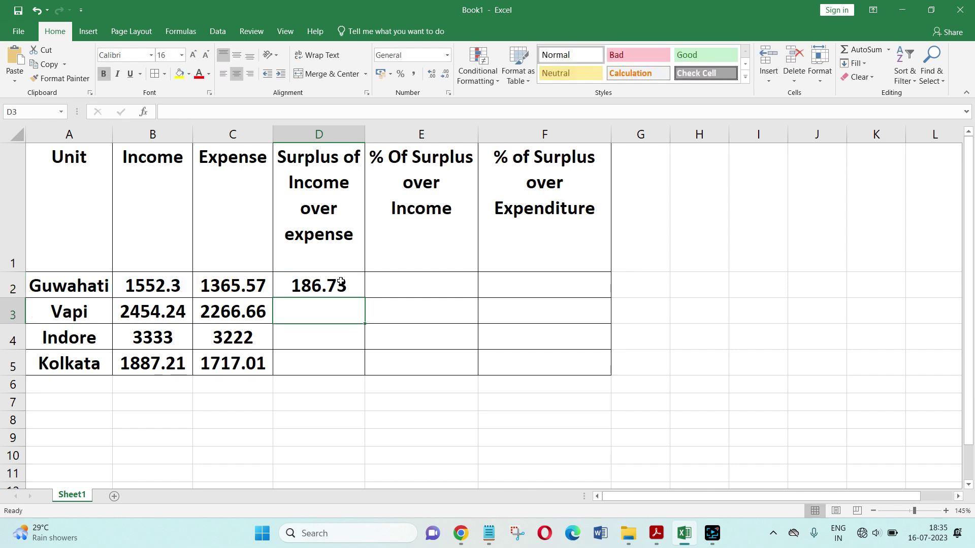
click(357, 284)
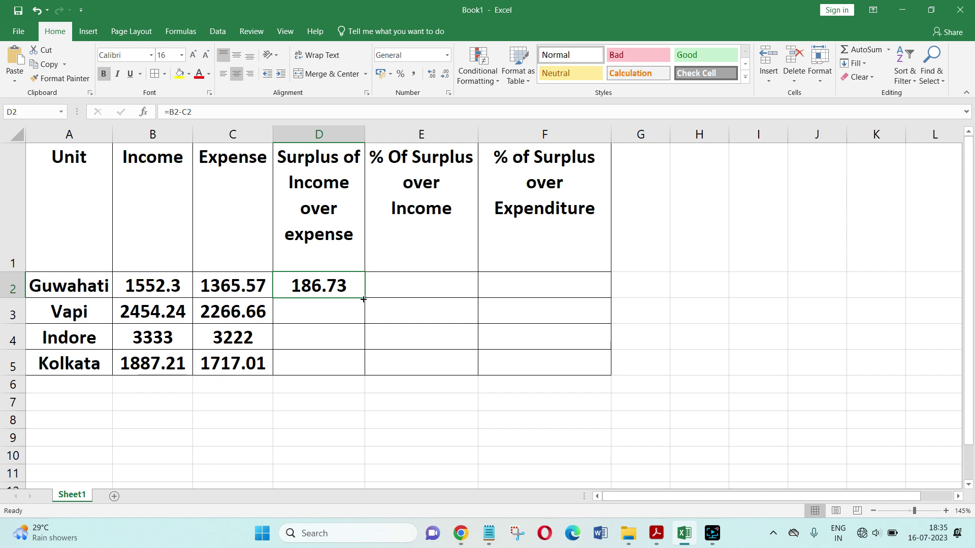
double_click(364, 297)
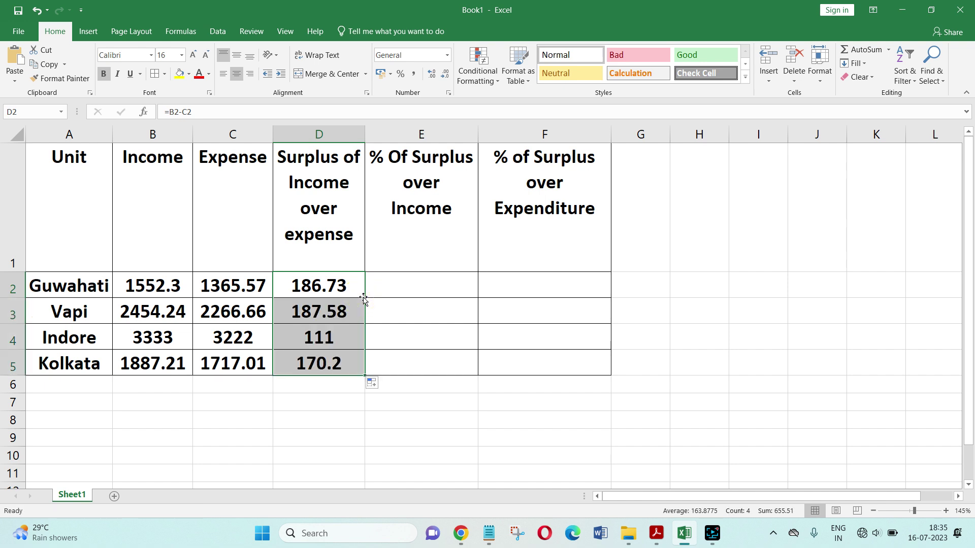
click(386, 283)
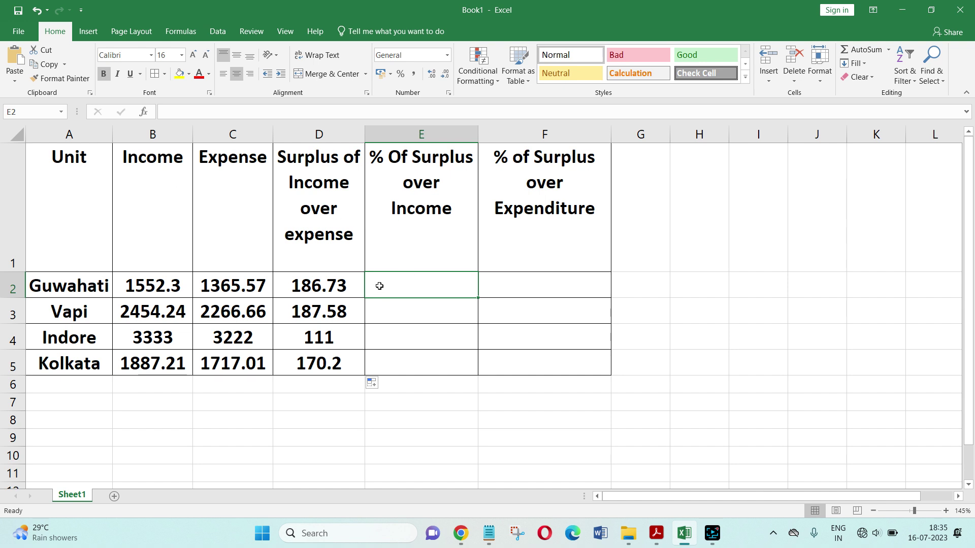
Step: Enter =D2/B2*100 in E2 to get surplus as a percentage of income
text(=)
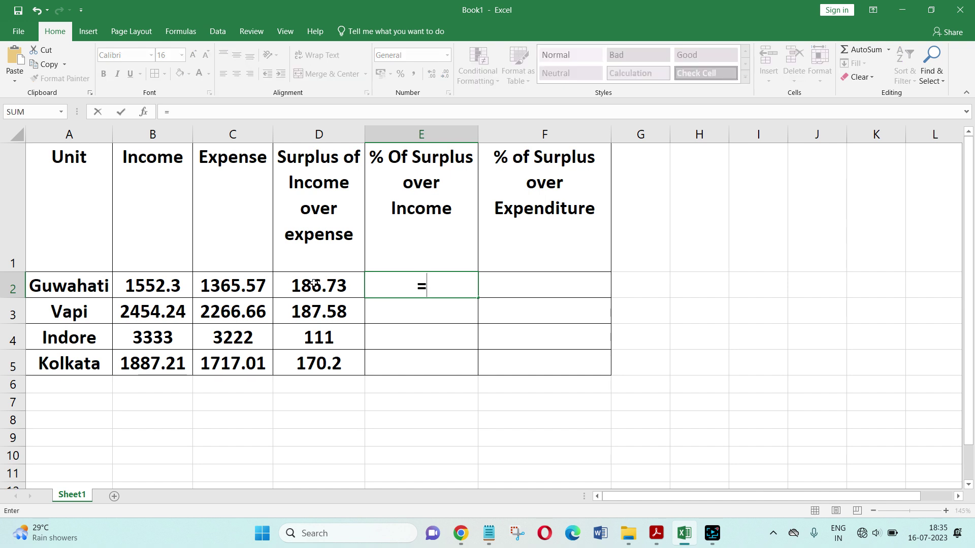
click(314, 283)
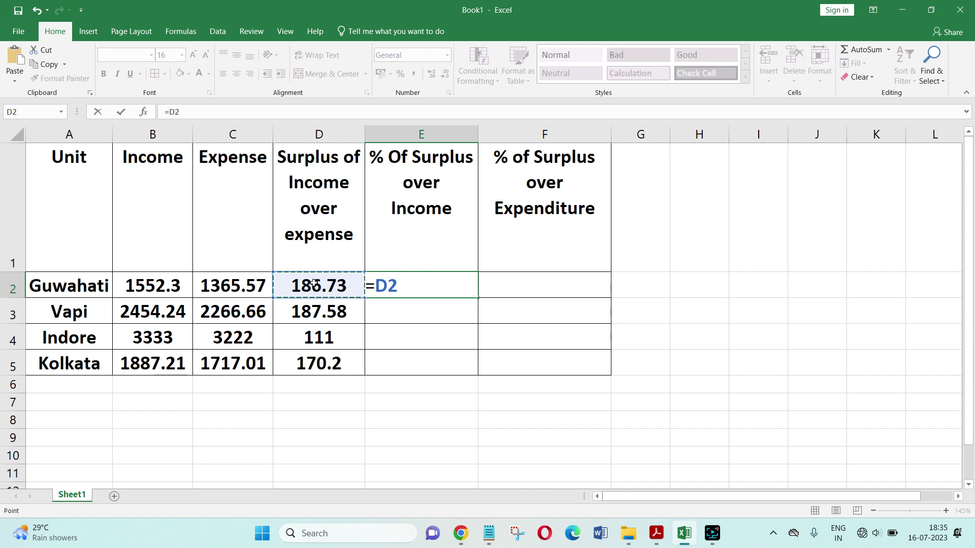
text(/)
click(148, 285)
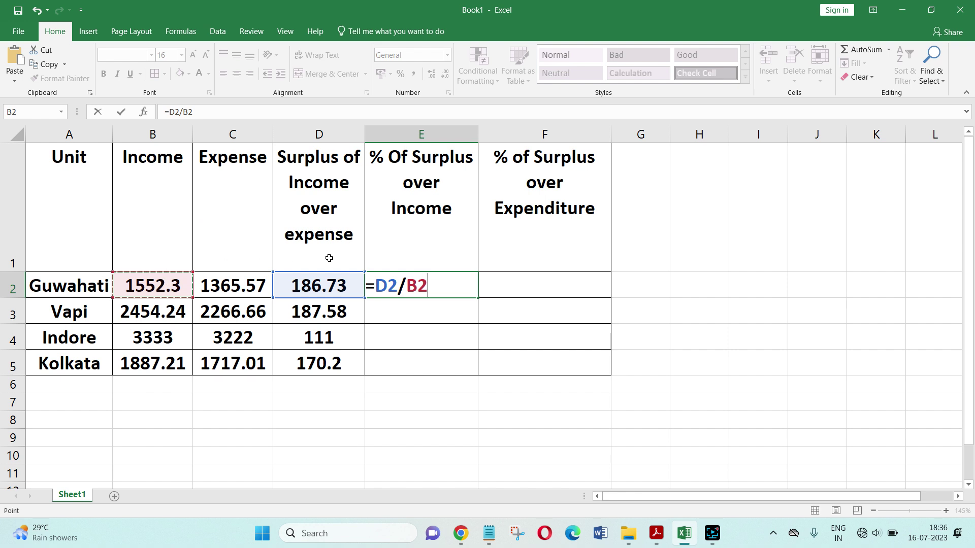
text(*)
text(100)
key(Return)
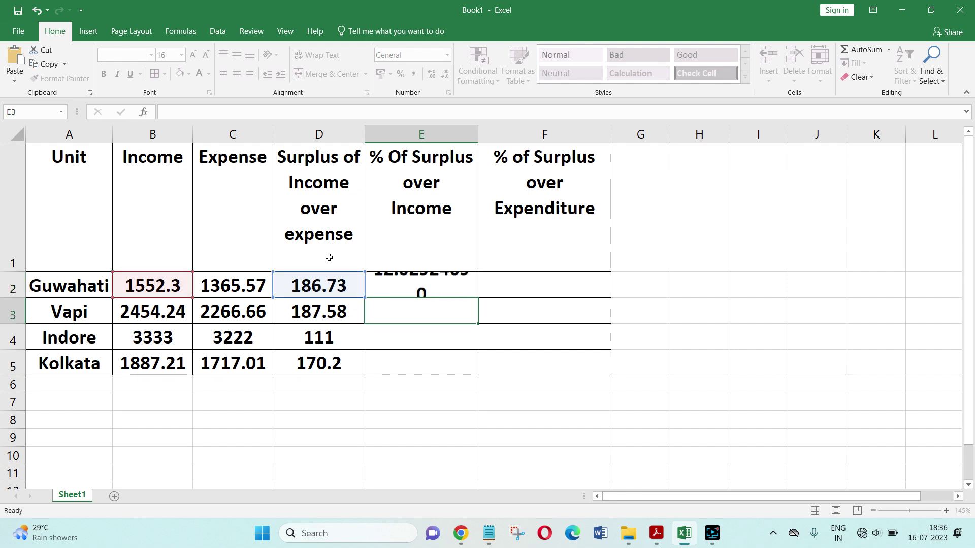
Step: Round E2 to two decimals and fill it down to E5 (12.03, 7.64, 3.33, 9.02)
click(437, 290)
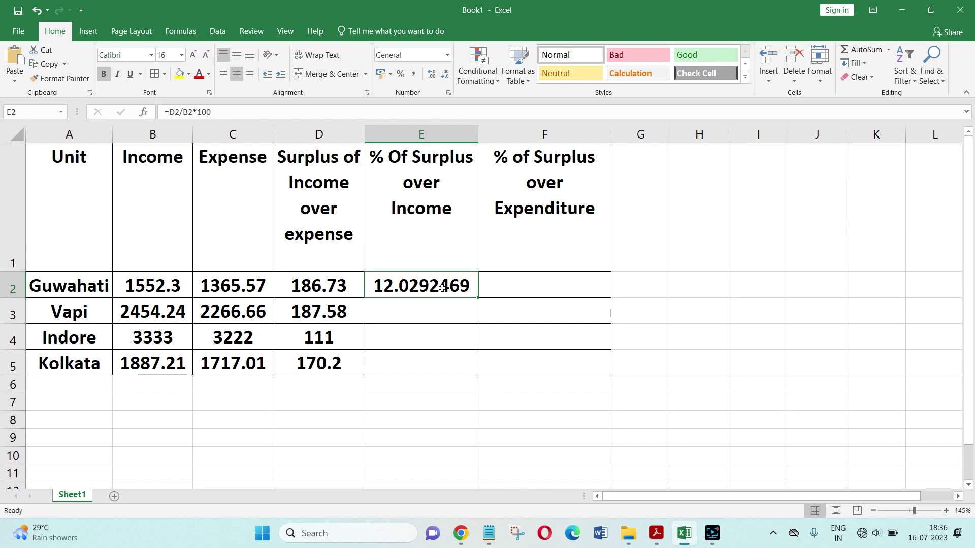
click(446, 76)
click(446, 76)
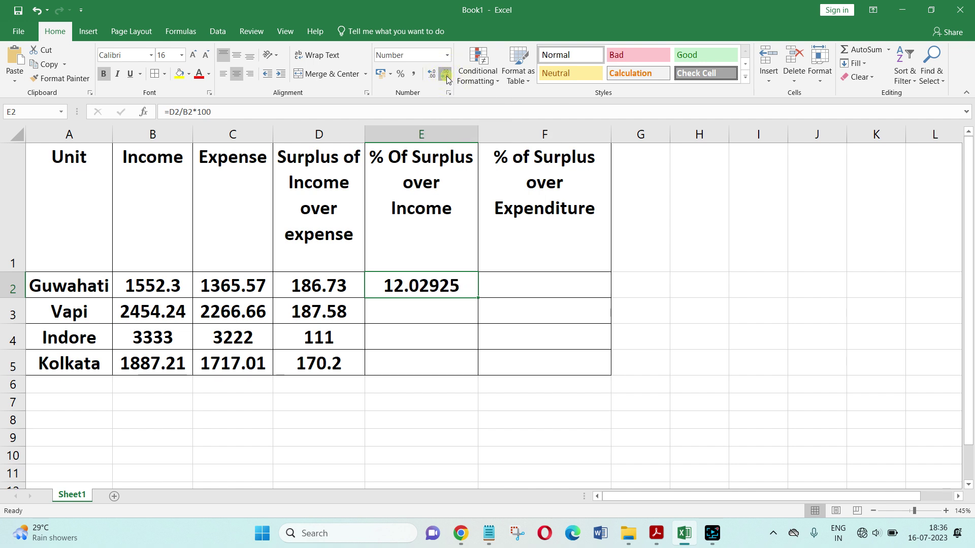
click(446, 76)
click(446, 76)
click(446, 76)
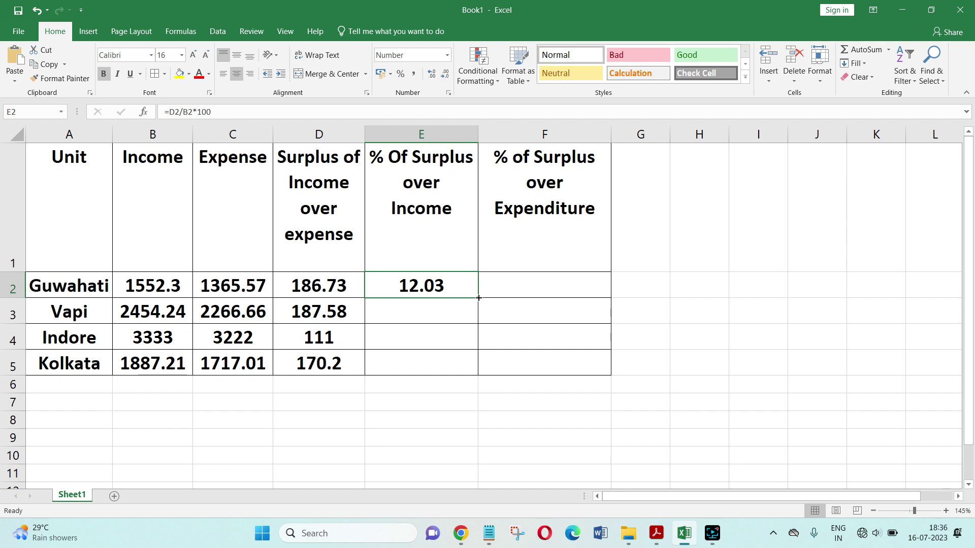
double_click(478, 298)
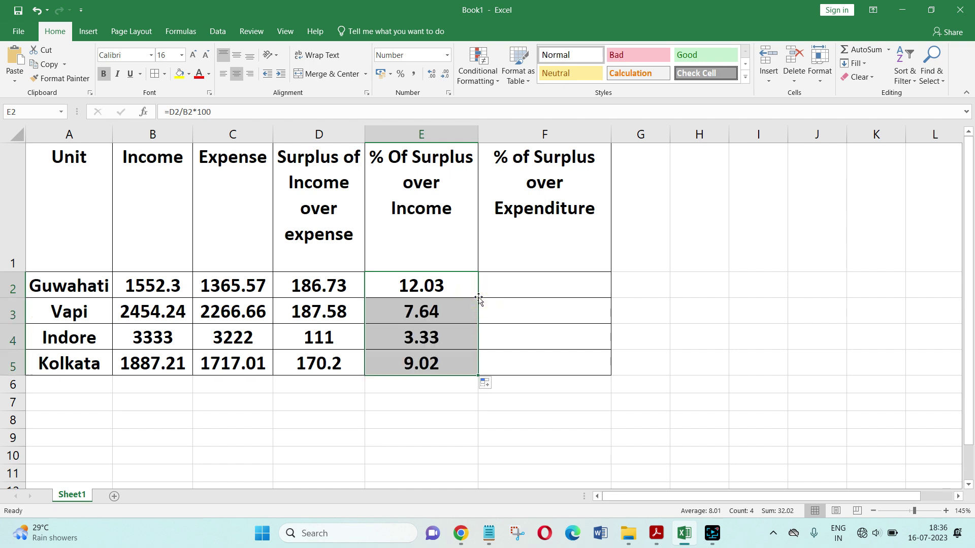
click(496, 283)
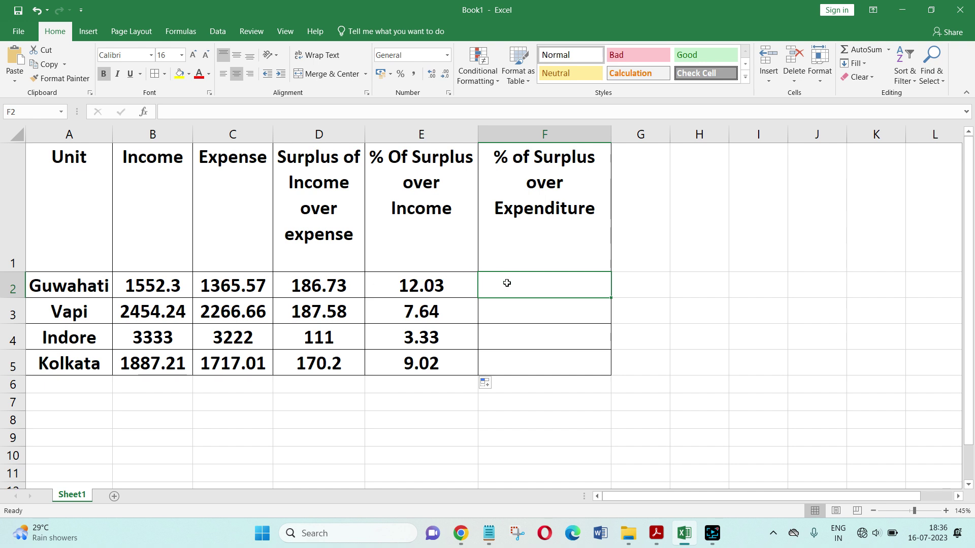
Step: Enter =D2/C2*100 in F2 to get surplus as a percentage of expenditure
text(=)
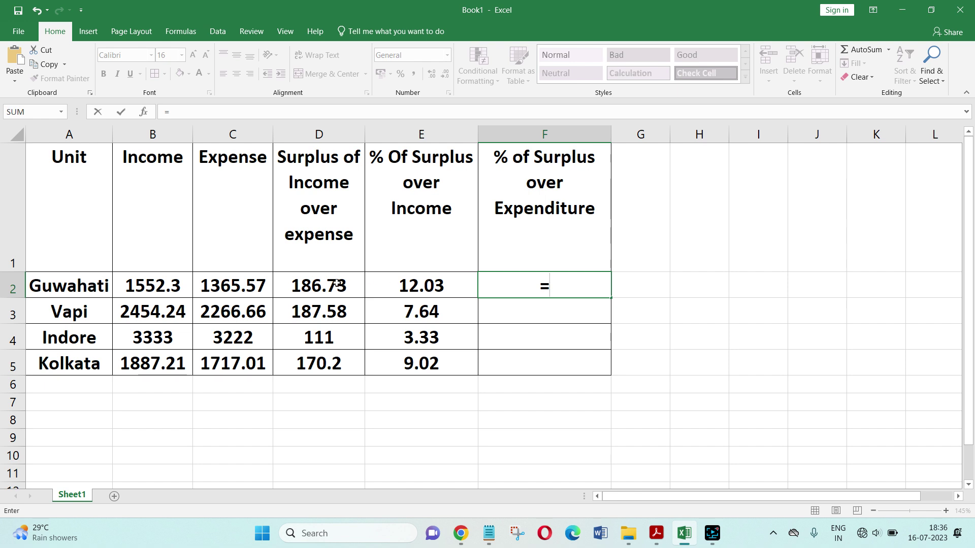
click(324, 287)
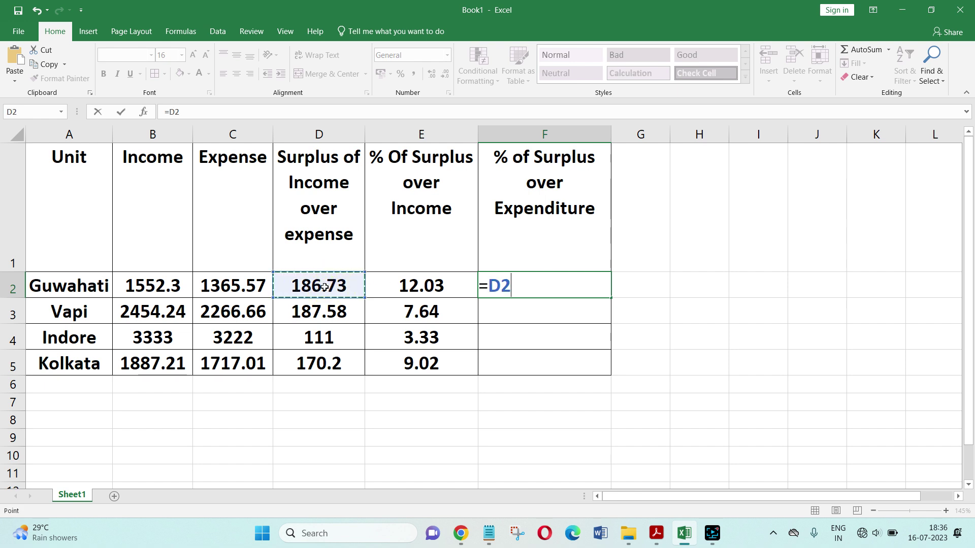
text(/)
click(241, 283)
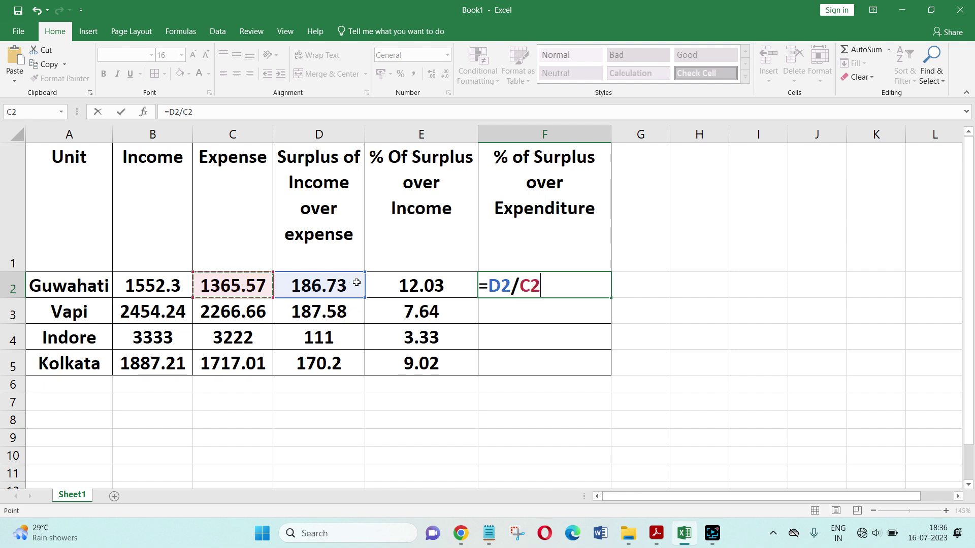
text(*)
text(100)
key(Return)
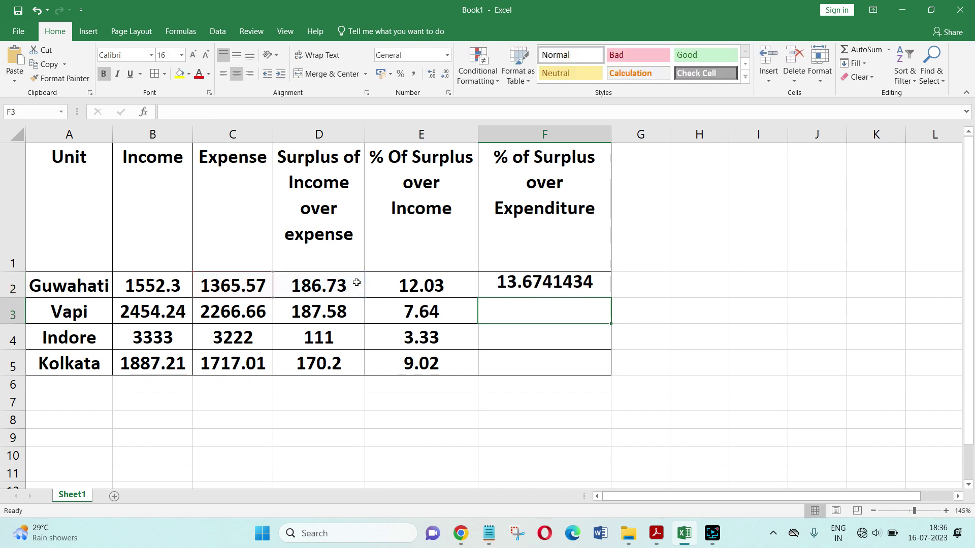
Step: Round F2 to two decimals and fill it down to F5 (13.67, 8.28, 3.45, 9.91)
click(530, 280)
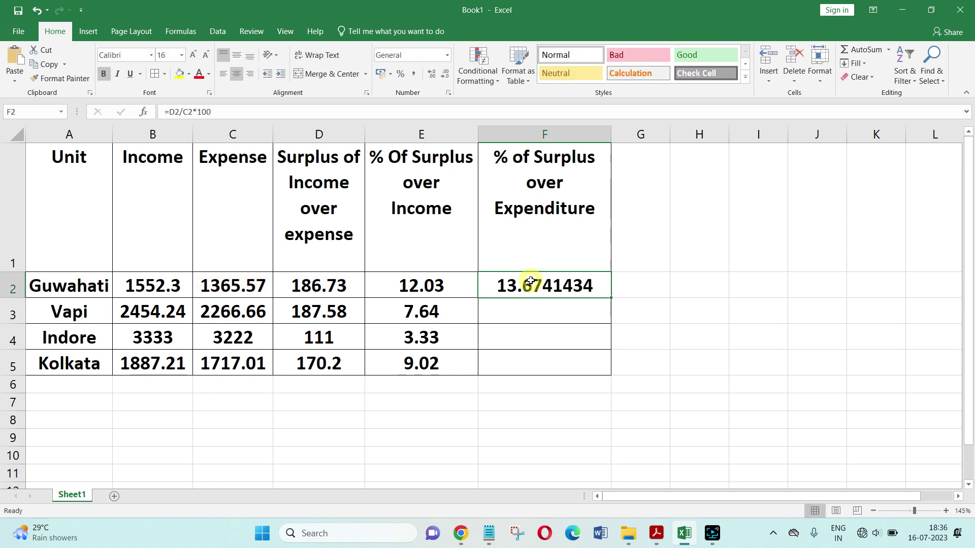
click(445, 74)
click(446, 74)
click(445, 74)
click(446, 74)
click(445, 74)
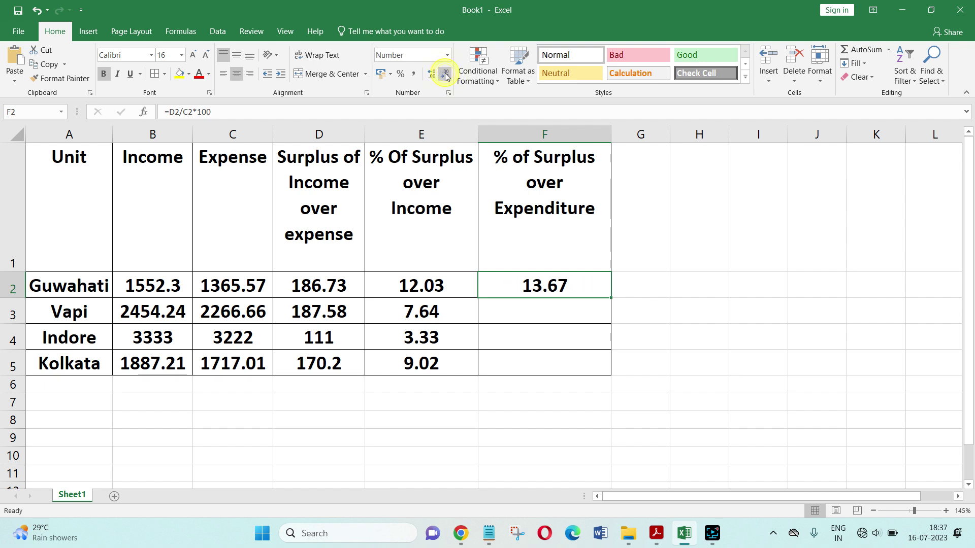
double_click(612, 298)
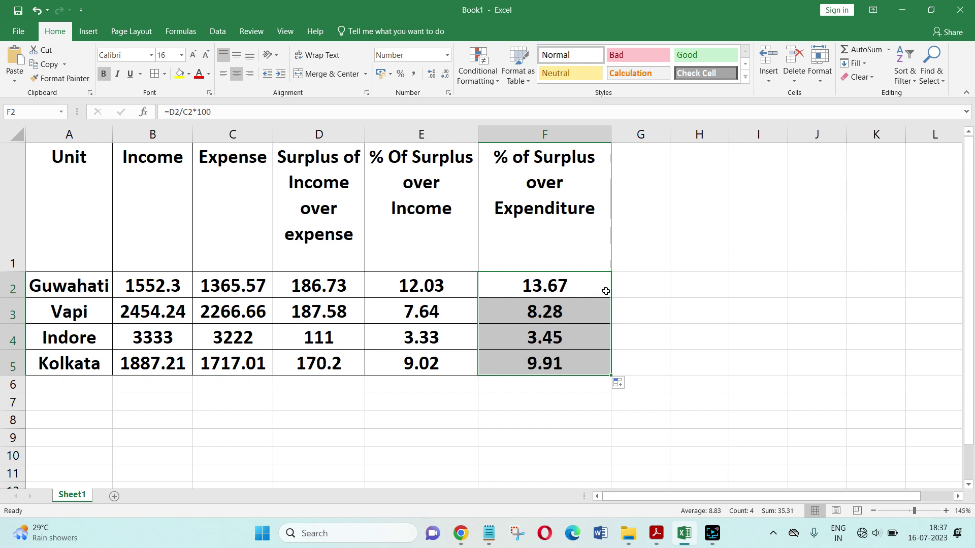
click(596, 284)
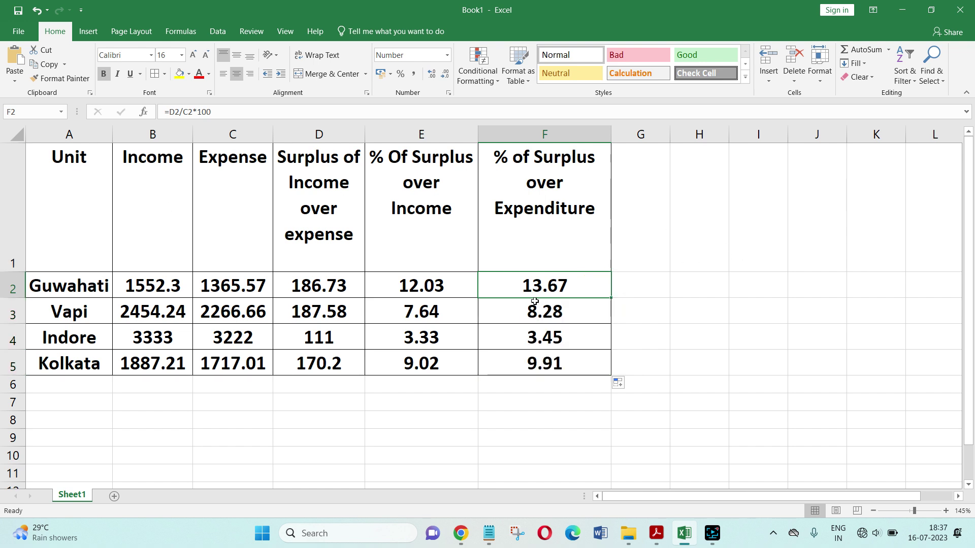
Step: Read part (c)'s 2-D Clustered Column Chart instruction in the PDF, then return to Excel
click(656, 533)
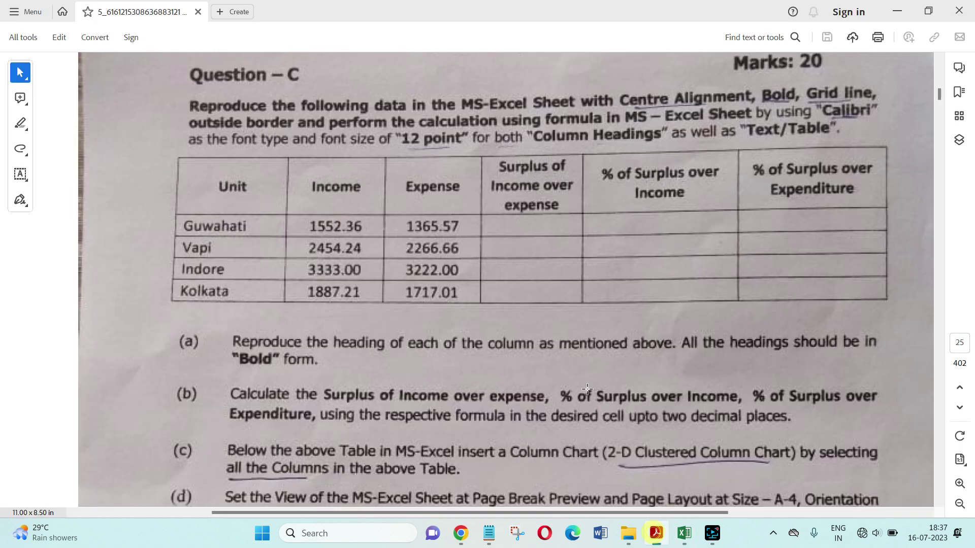
scroll(451, 326, down, 1)
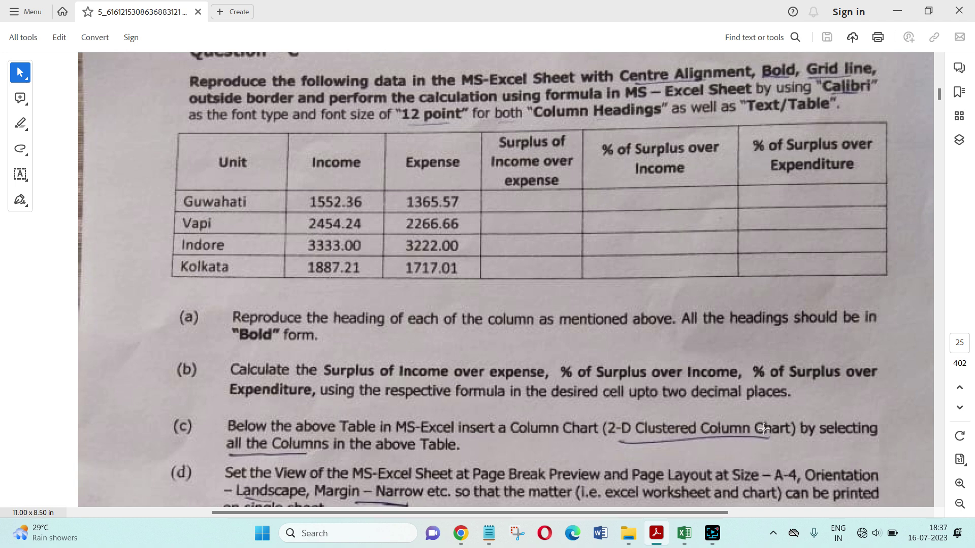
click(685, 535)
scroll(519, 323, down, 1)
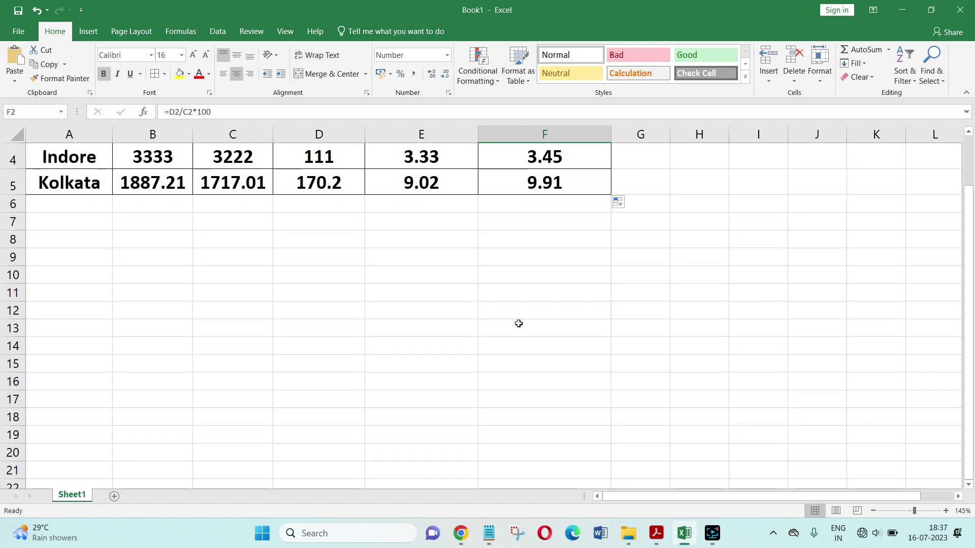
Step: Insert a 2-D clustered column chart from the whole unit table A1:F5
scroll(519, 324, up, 1)
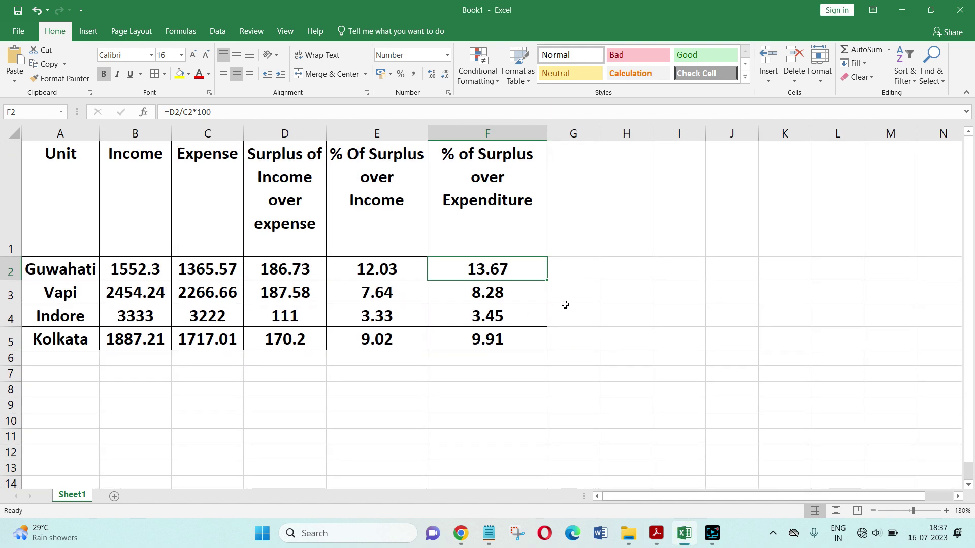
ctrl+scroll(498, 315, down, 2)
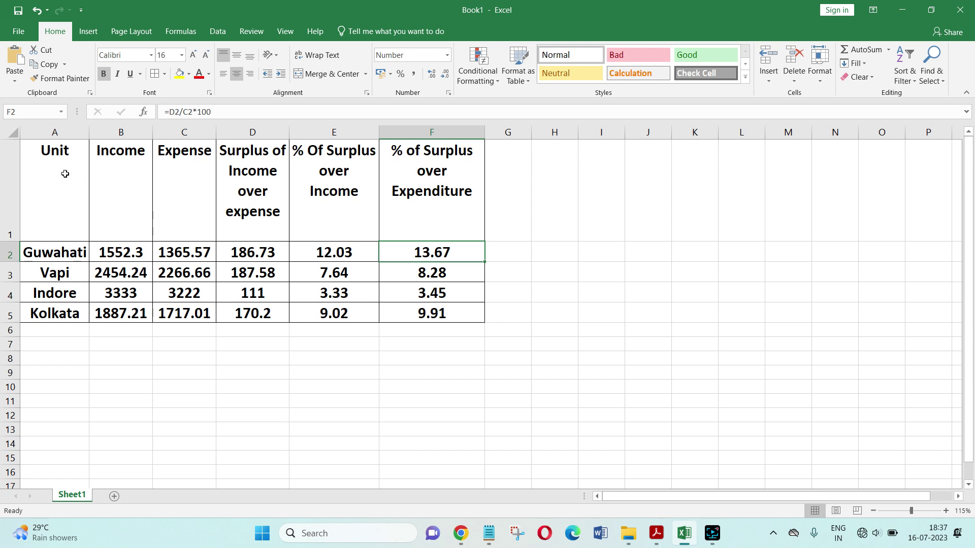
mouse_move(31, 152)
mouse_down()
mouse_move(213, 298)
mouse_move(418, 306)
mouse_up()
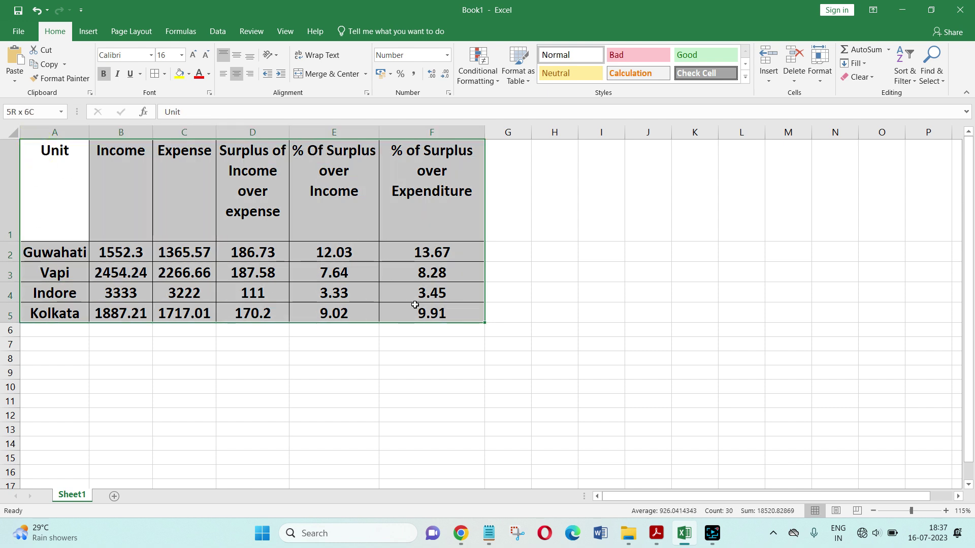
click(89, 32)
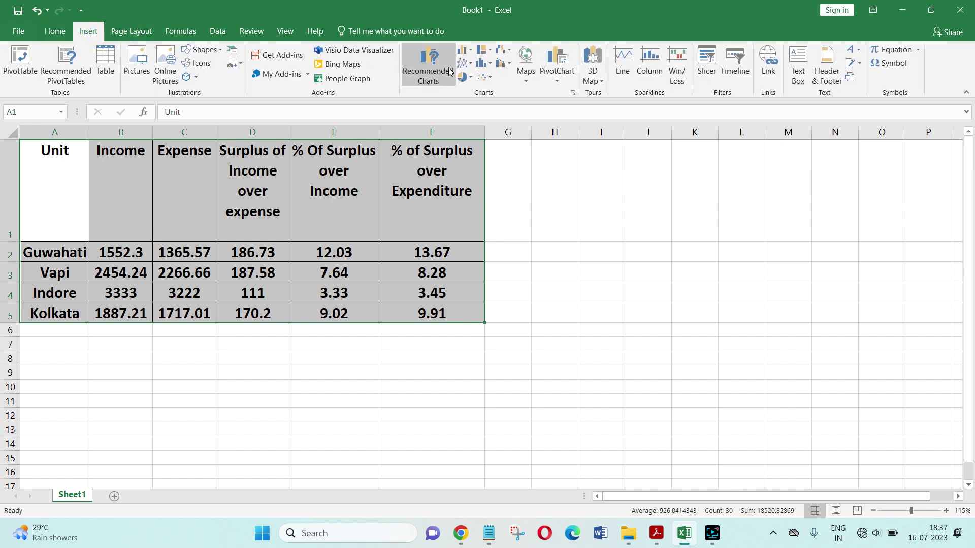
click(468, 55)
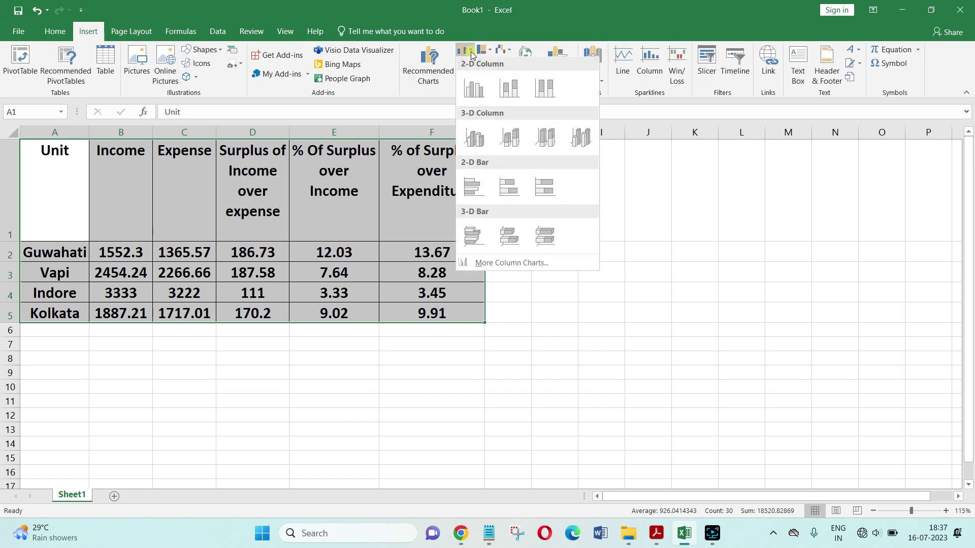
click(471, 83)
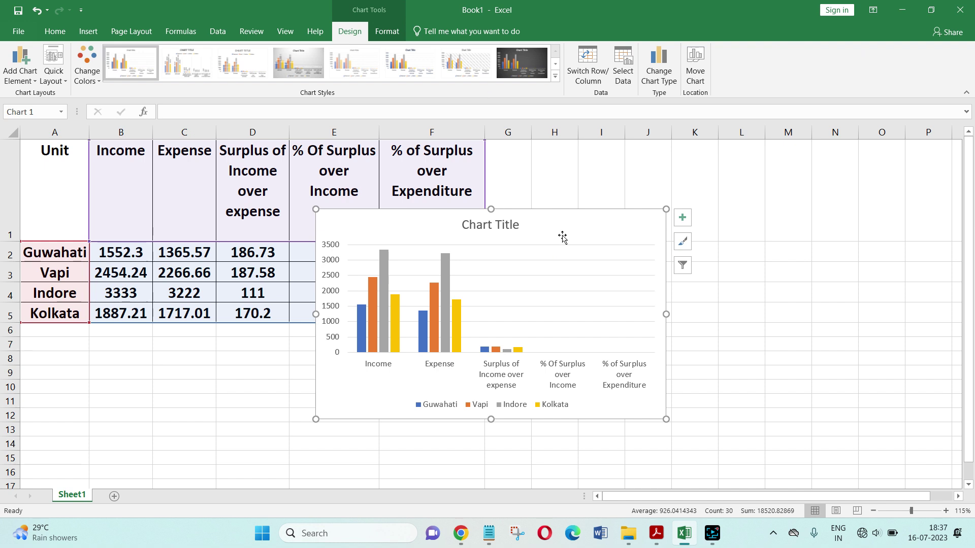
Step: Move and resize the chart to sit just below the table, then deselect it
drag(562, 236, 356, 344)
scroll(507, 287, down, 1)
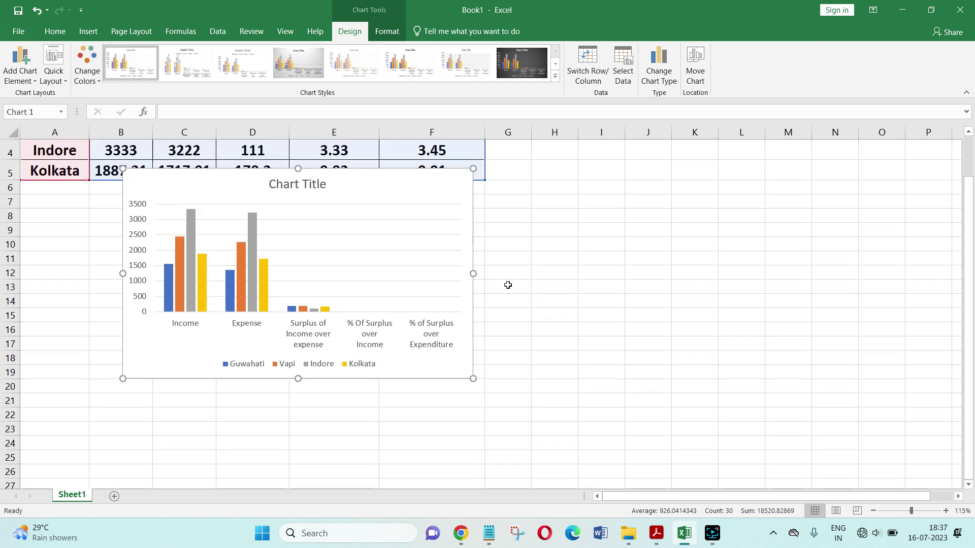
drag(473, 169, 418, 222)
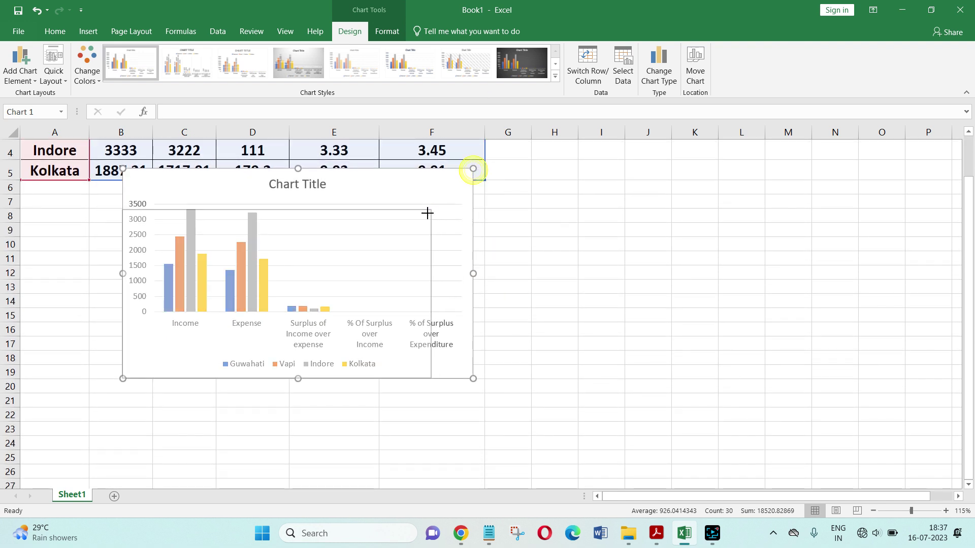
drag(328, 254, 302, 233)
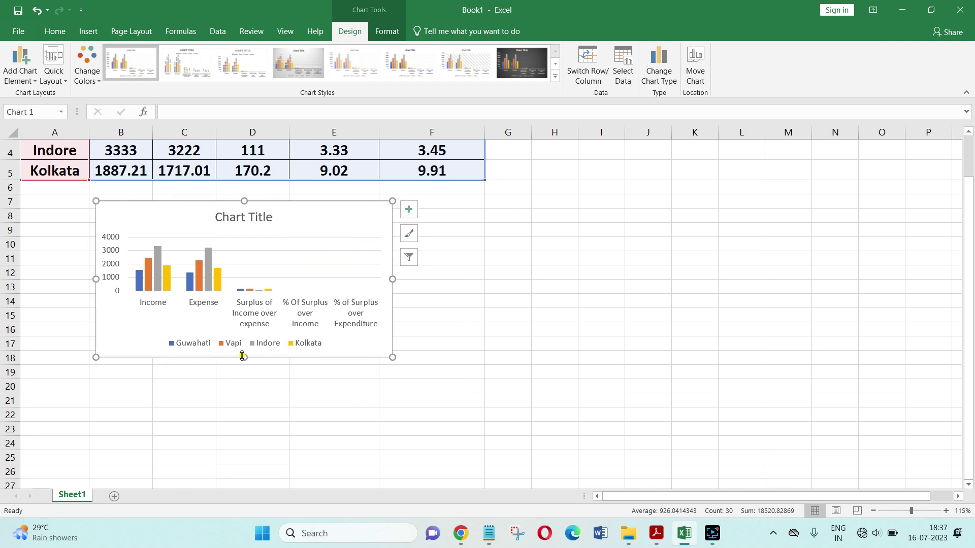
drag(242, 356, 243, 381)
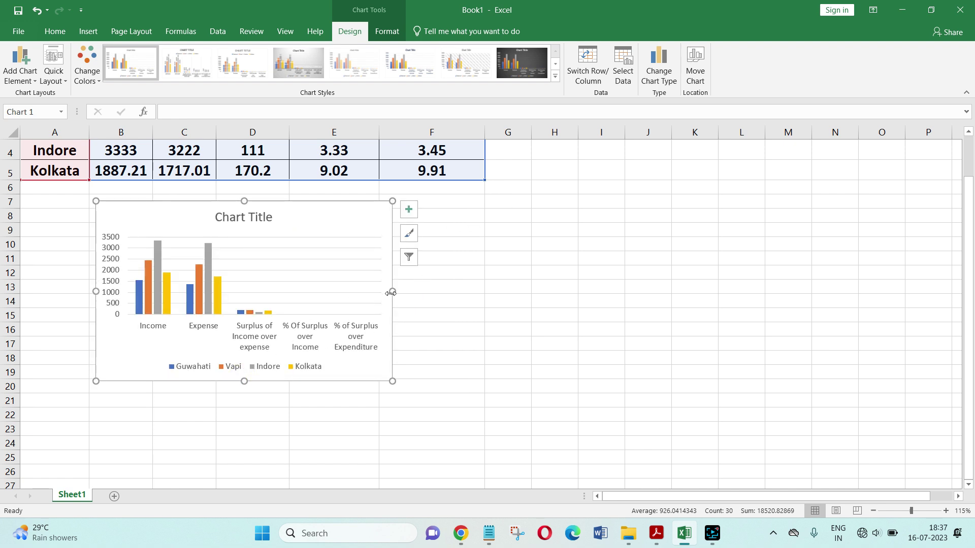
drag(391, 293, 410, 292)
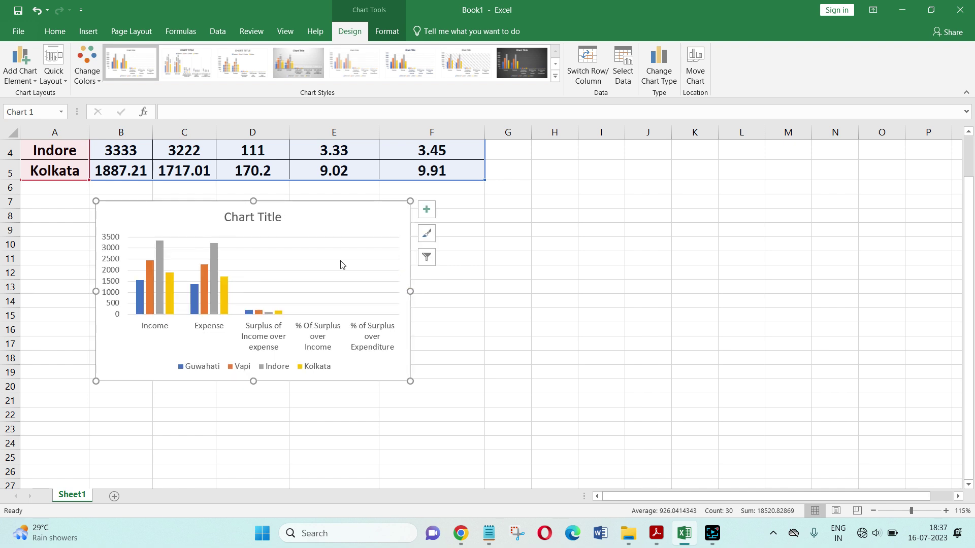
click(52, 32)
click(463, 204)
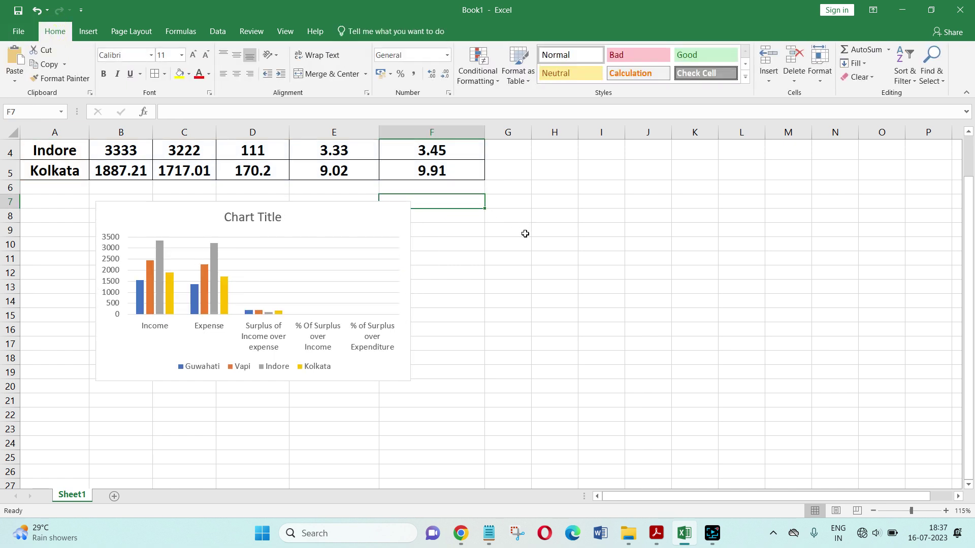
click(506, 235)
scroll(476, 269, up, 2)
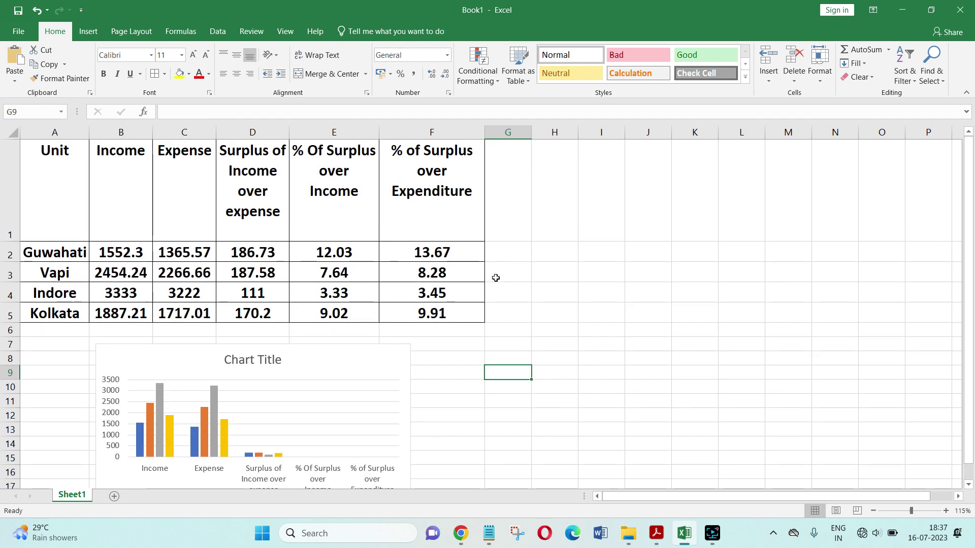
click(656, 533)
scroll(478, 321, down, 2)
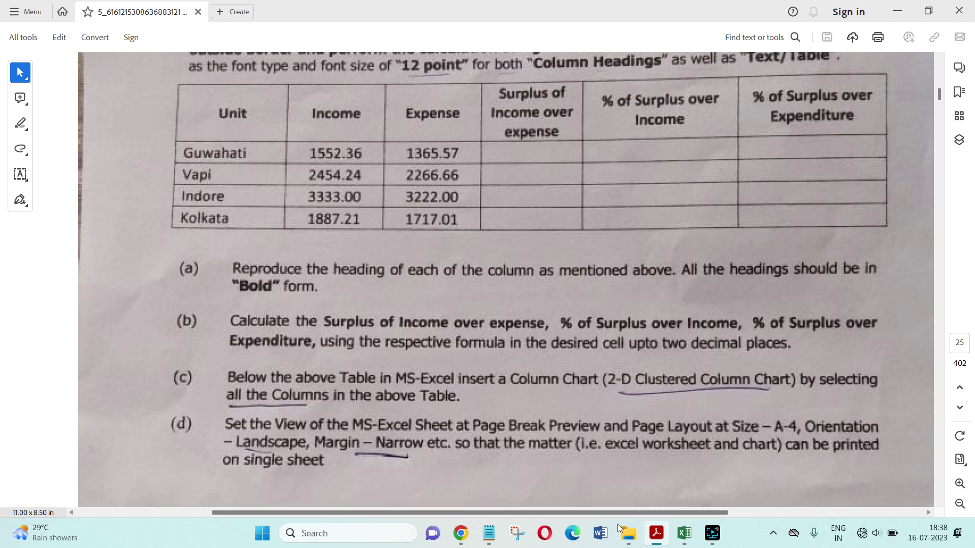
click(658, 533)
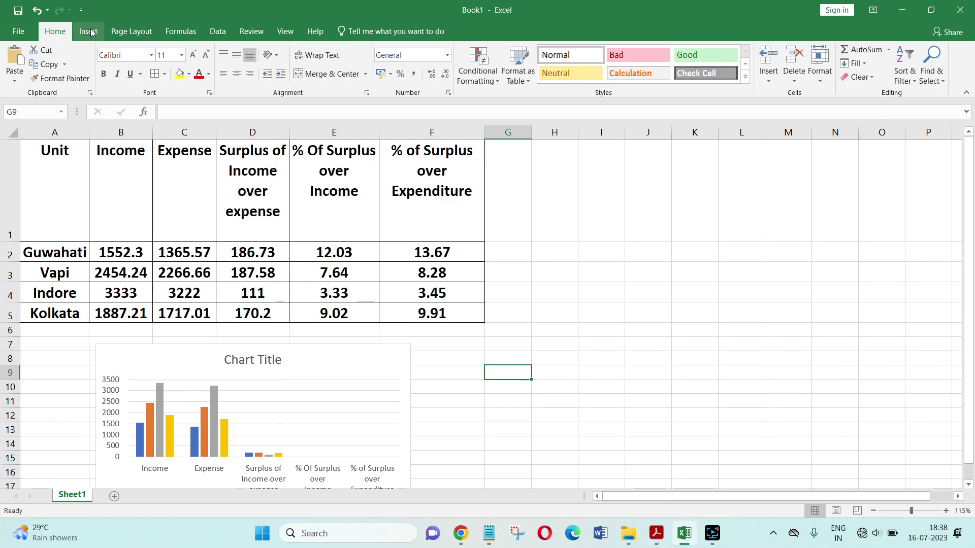
Step: Set the page to Narrow margins, Landscape orientation and A4 paper size
click(131, 32)
click(104, 80)
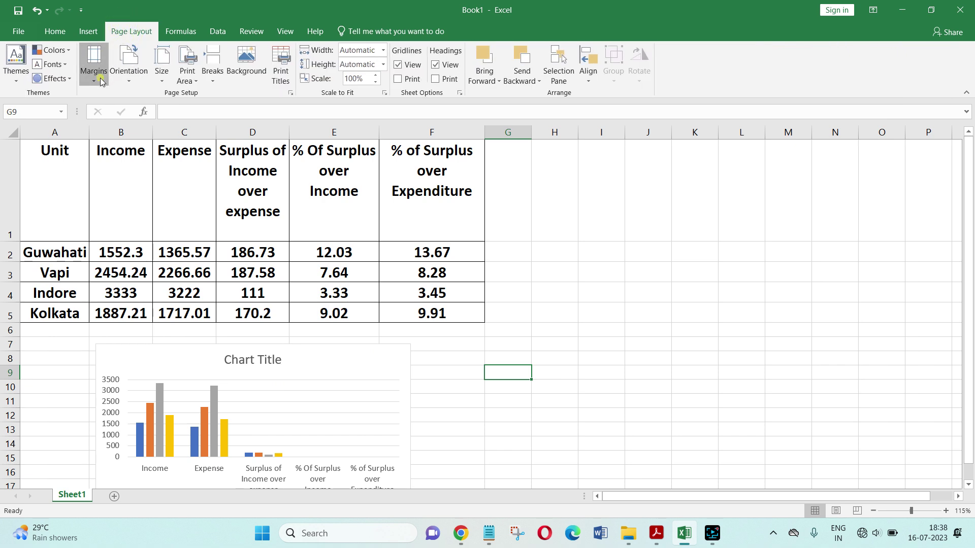
click(145, 217)
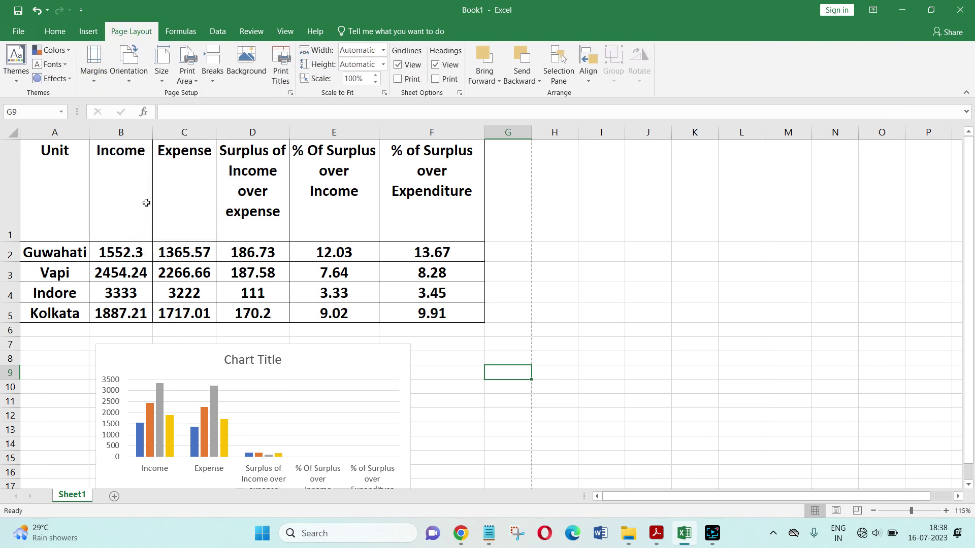
click(128, 69)
click(145, 127)
click(161, 77)
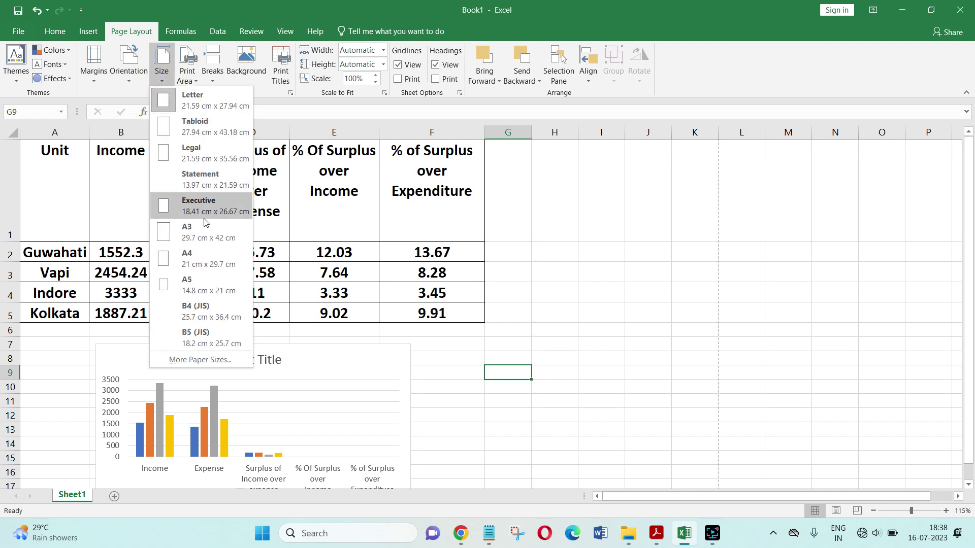
click(190, 254)
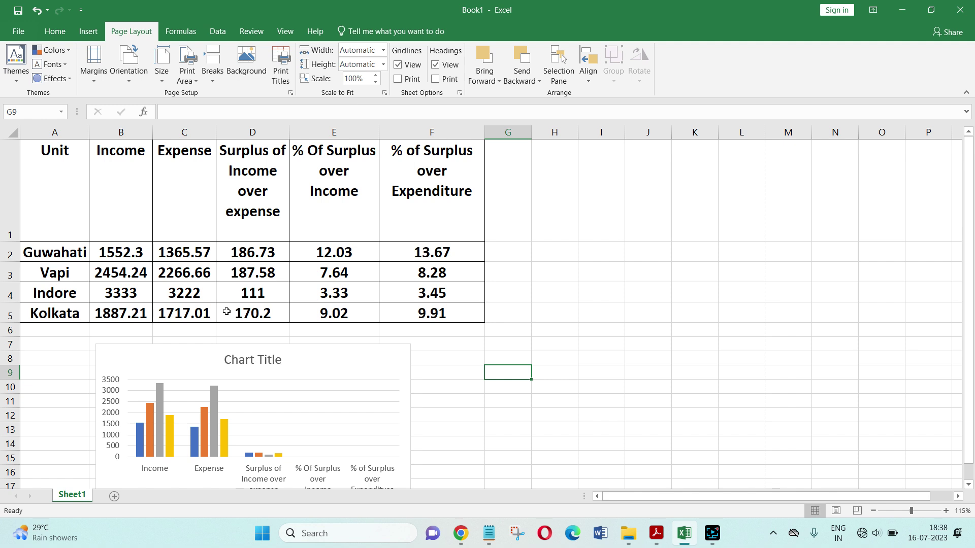
Step: Enlarge the chart below the table, making it slightly taller and wider
scroll(239, 311, down, 1)
scroll(249, 312, down, 1)
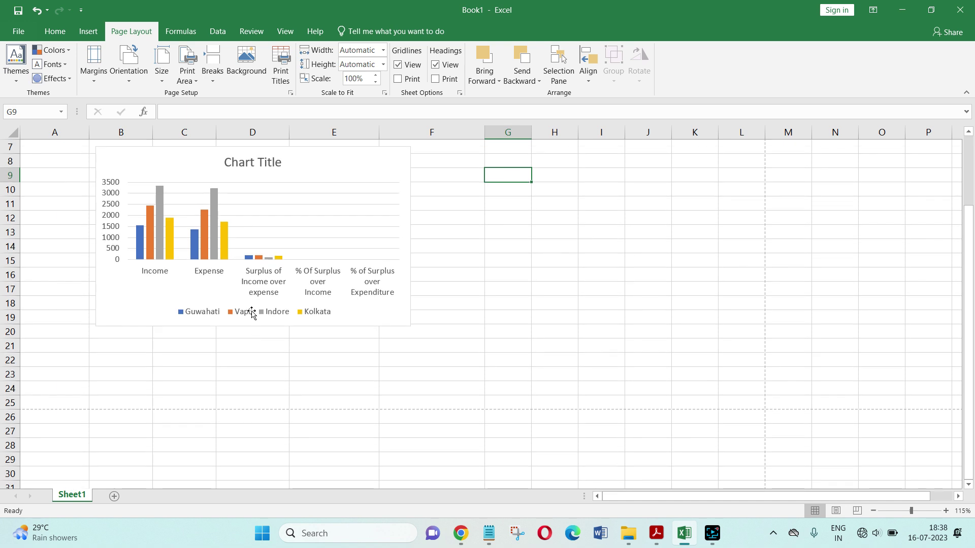
click(261, 263)
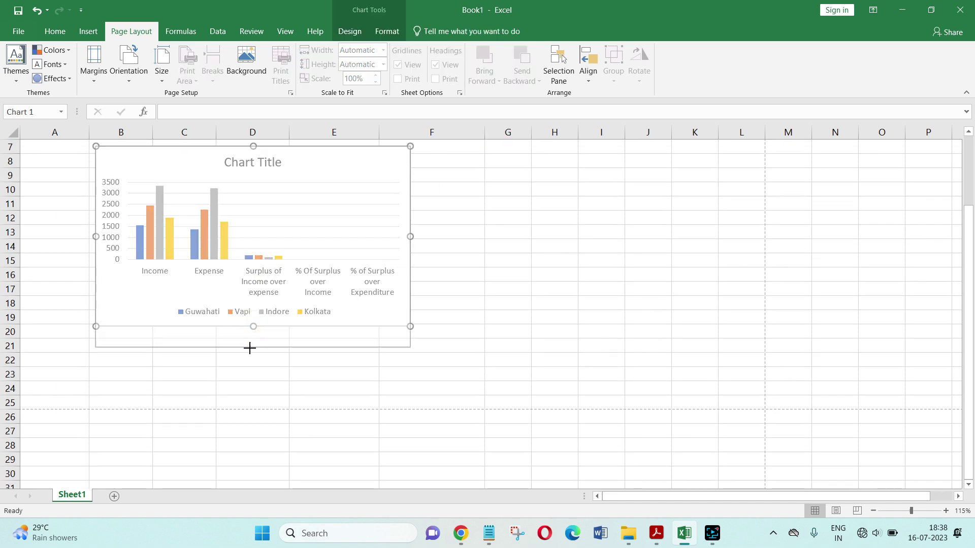
drag(251, 325, 251, 348)
drag(409, 249, 417, 248)
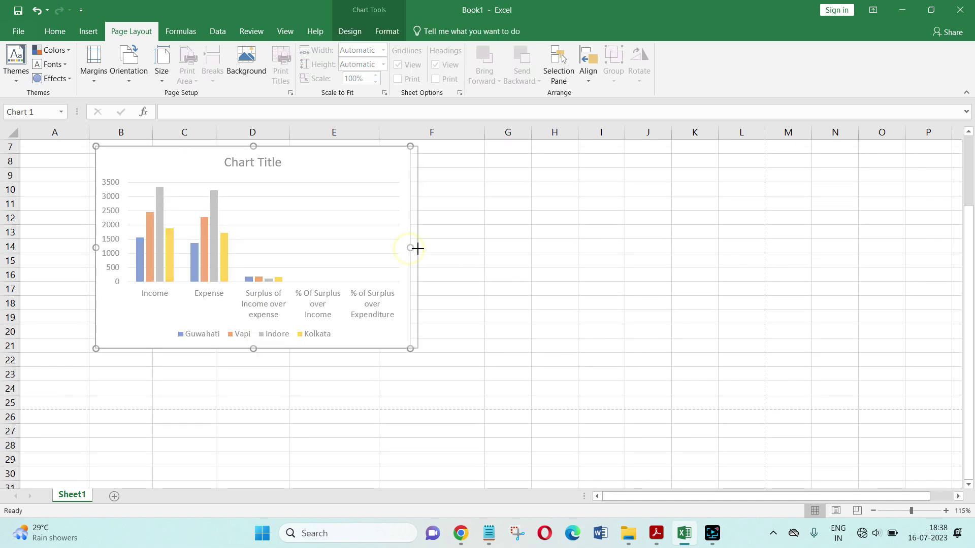
scroll(287, 219, up, 2)
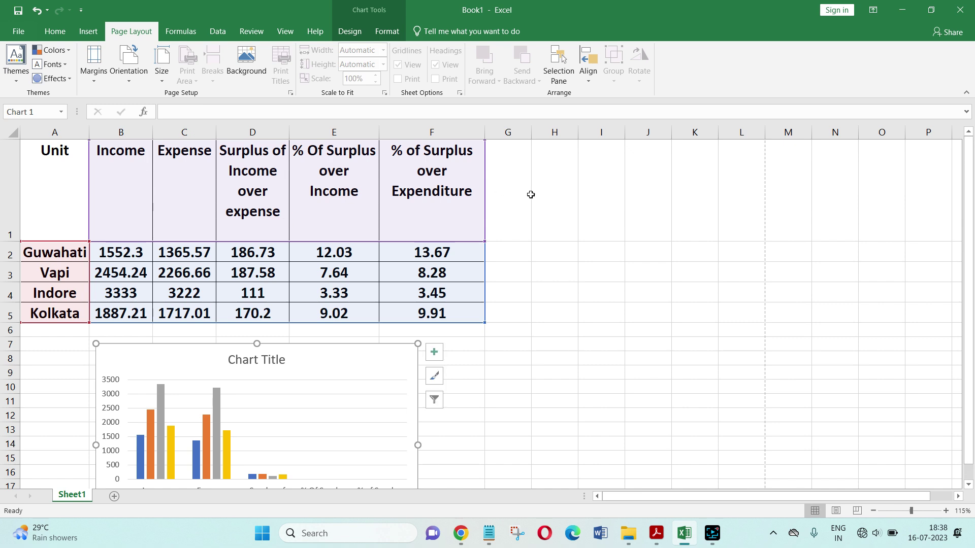
click(511, 257)
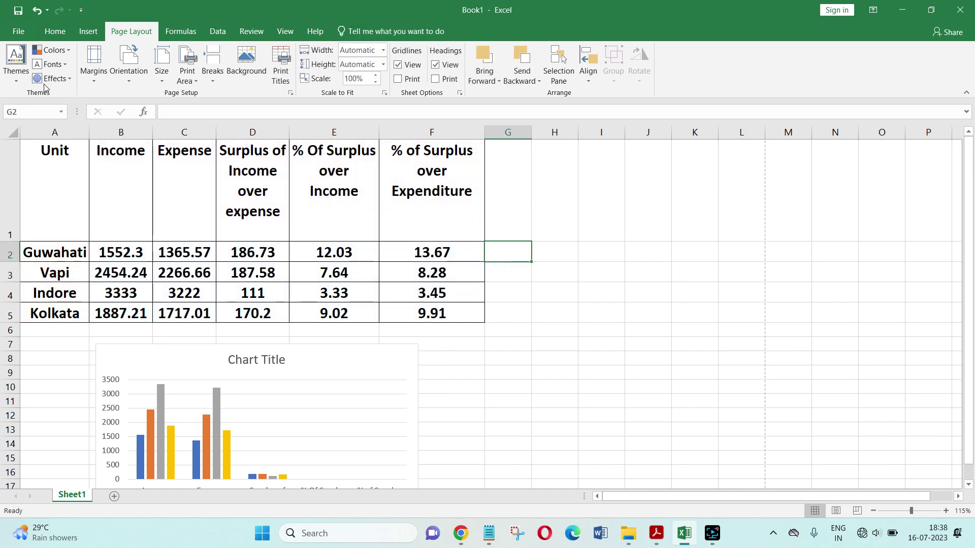
Step: Preview the sheet's printout, showing the table and chart on one landscape A4 page
click(18, 32)
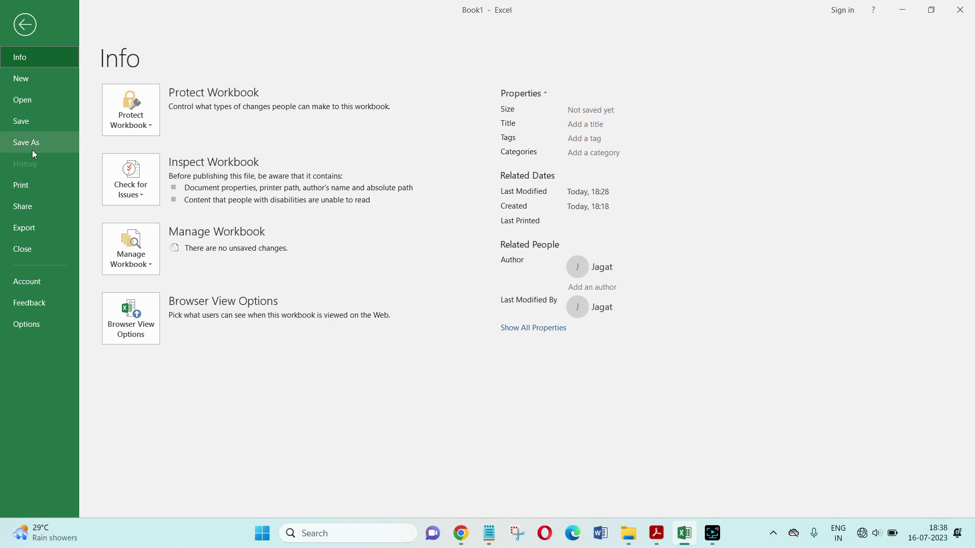
click(25, 187)
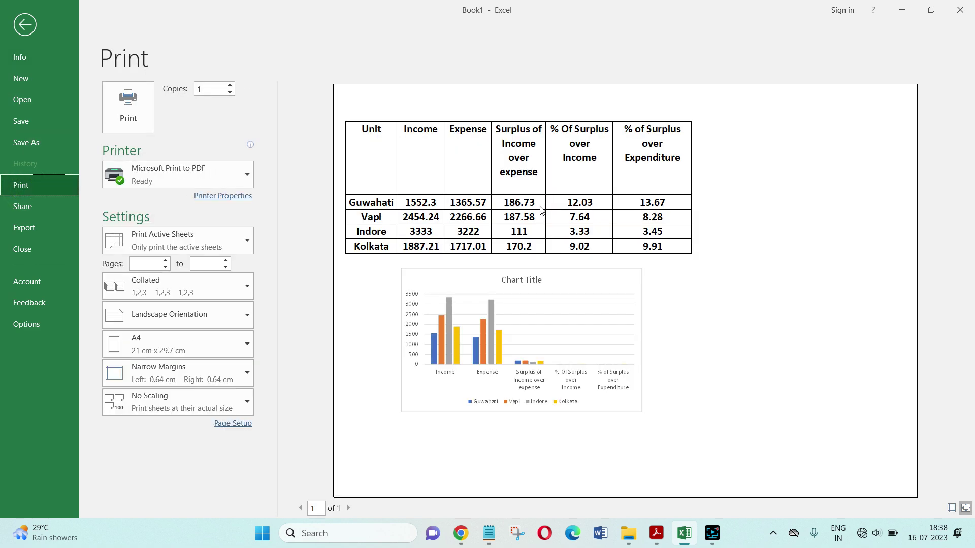